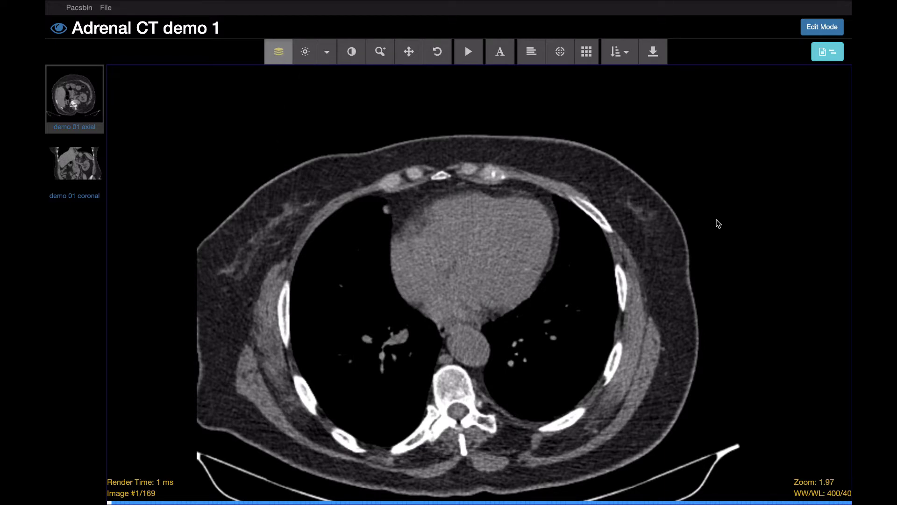
# Step: Zoom the demo 01 axial slice from 1.97 to about 2.87 and pan it slightly up and left
pyautogui.scroll(-7, 743, 230)
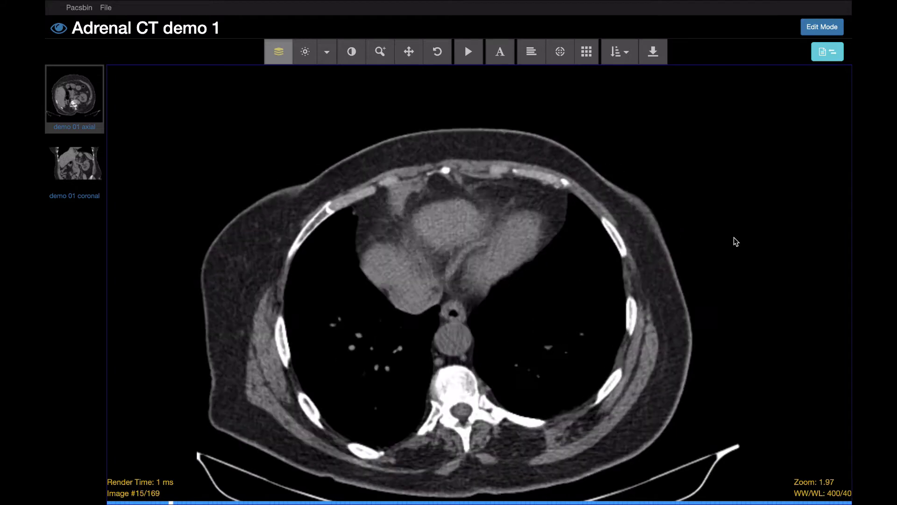
pyautogui.scroll(4, 736, 242)
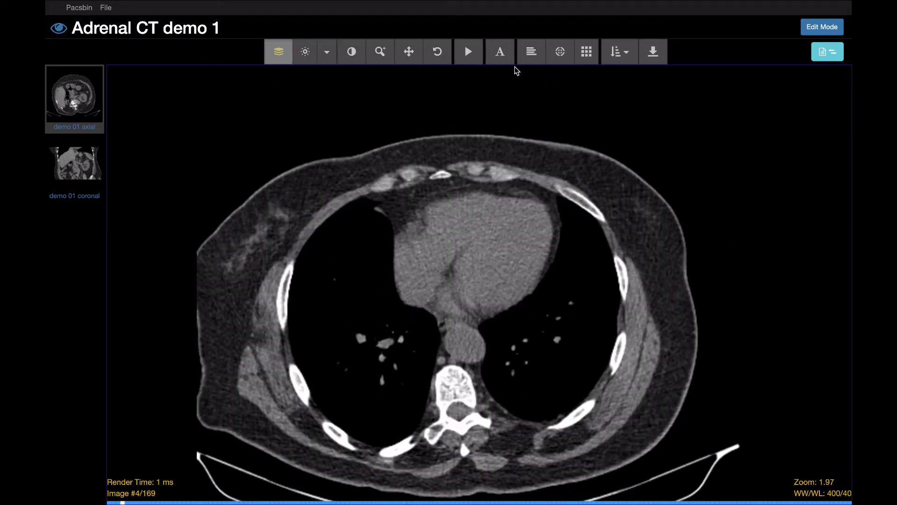
pyautogui.click(380, 54)
pyautogui.moveTo(458, 284); pyautogui.dragTo(474, 327)
pyautogui.click(409, 53)
pyautogui.moveTo(482, 393); pyautogui.dragTo(478, 340)
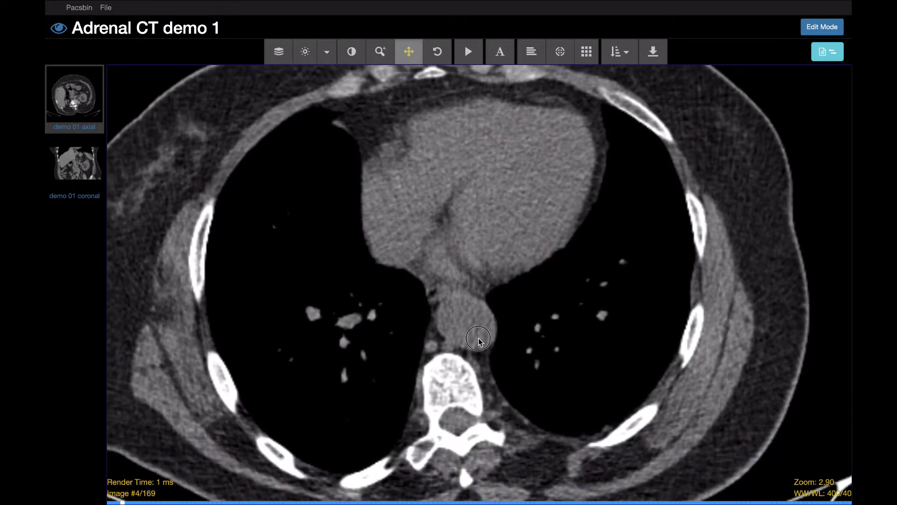
# Step: Page back and forth through the axial stack until Image #57/169 is displayed
pyautogui.scroll(-6, 669, 269)
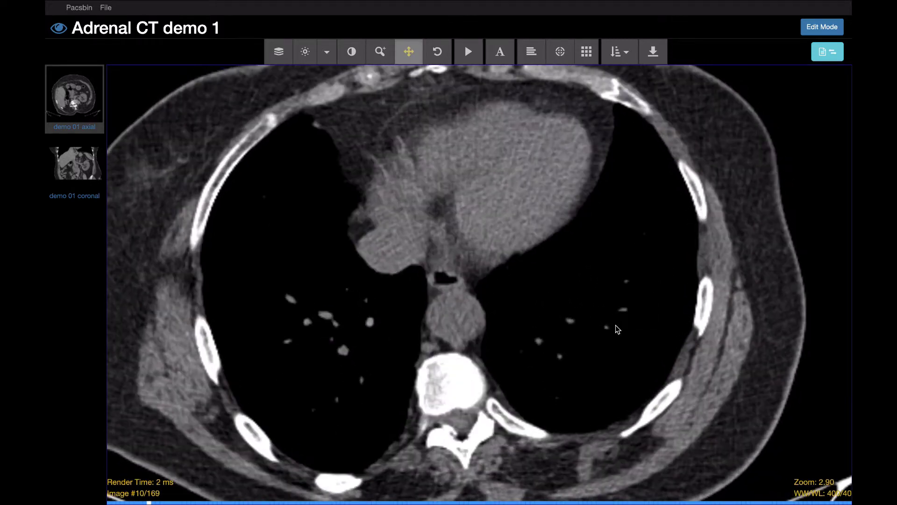
pyautogui.scroll(-20, 619, 328)
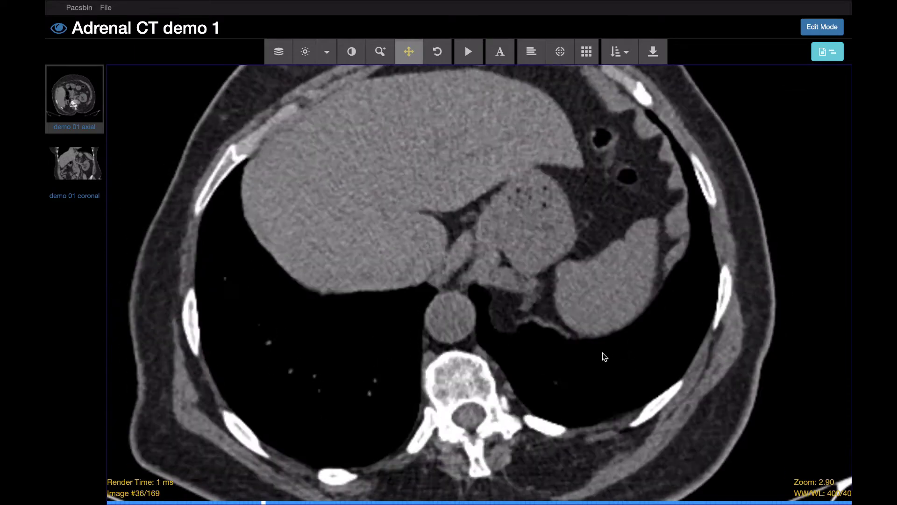
pyautogui.scroll(-20, 607, 355)
pyautogui.scroll(-20, 441, 374)
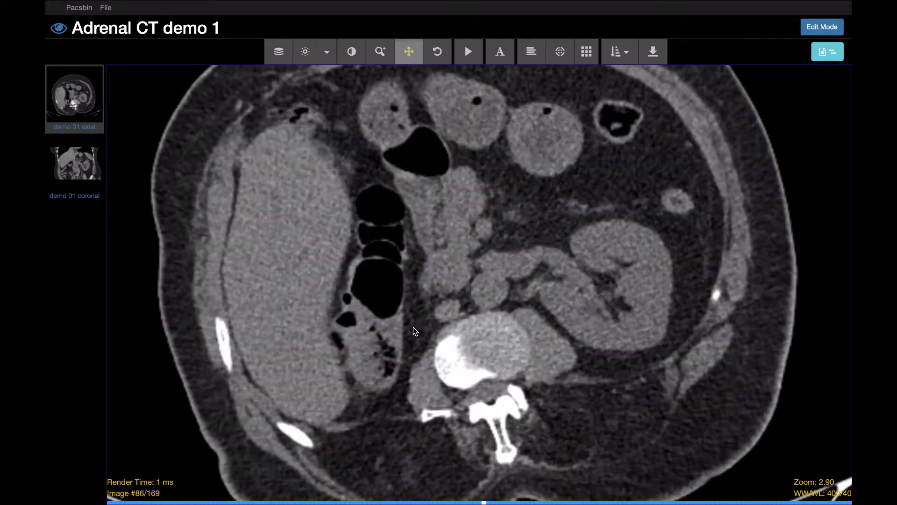
pyautogui.scroll(-5, 411, 336)
pyautogui.scroll(9, 420, 327)
pyautogui.scroll(11, 428, 336)
pyautogui.scroll(5, 430, 339)
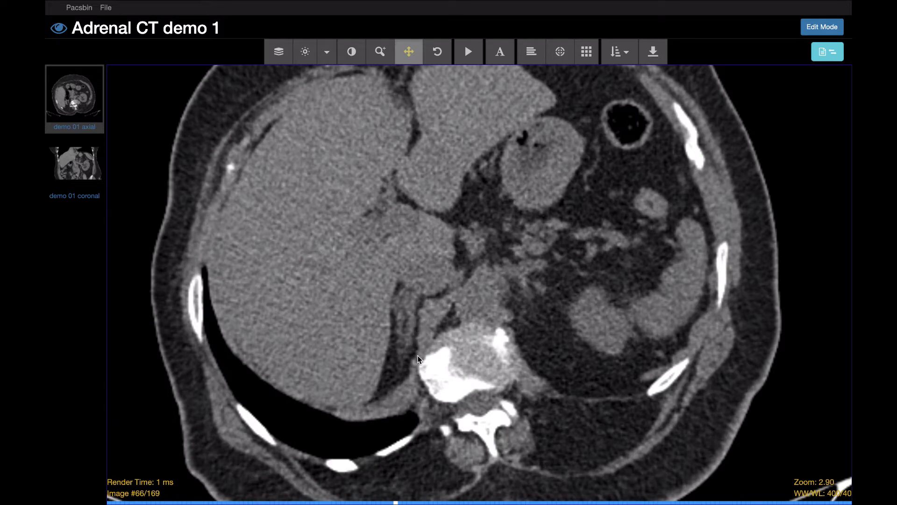
pyautogui.scroll(-1, 406, 321)
pyautogui.scroll(1, 398, 334)
pyautogui.scroll(-1, 416, 325)
pyautogui.scroll(-5, 417, 328)
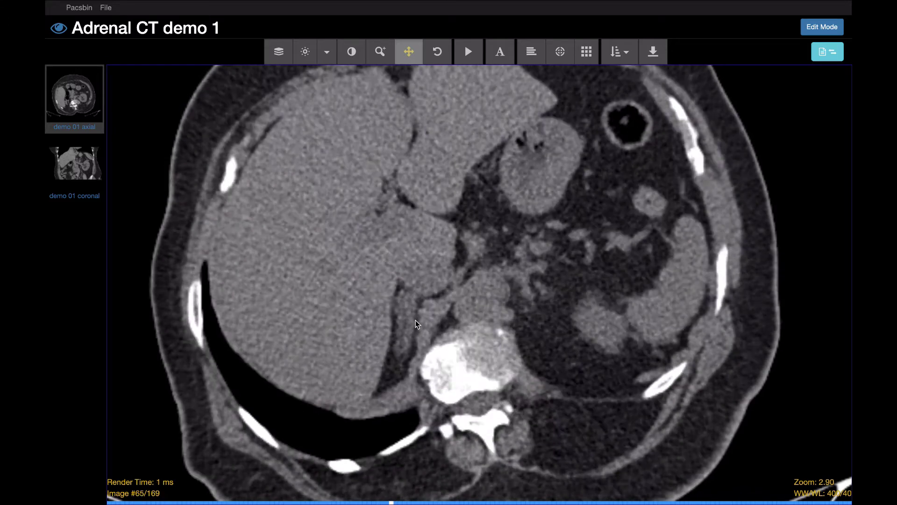
pyautogui.scroll(-6, 567, 323)
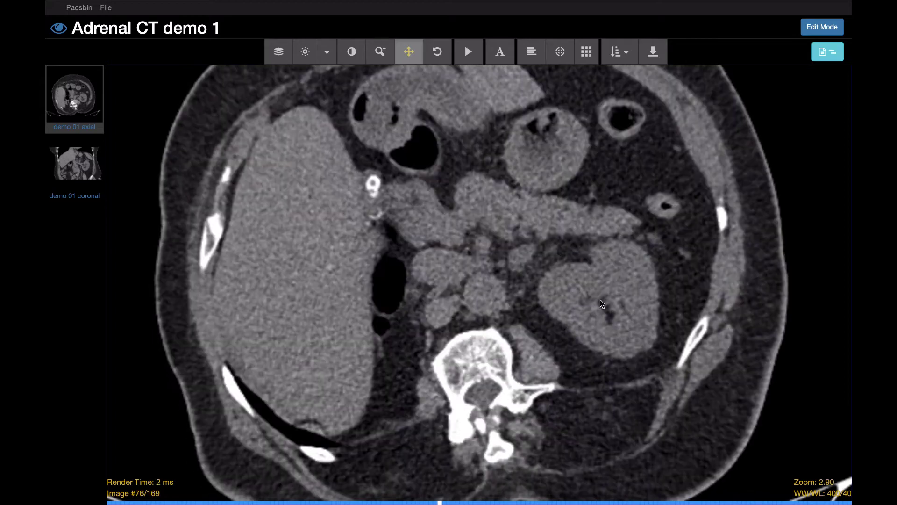
pyautogui.scroll(11, 584, 308)
pyautogui.scroll(8, 554, 315)
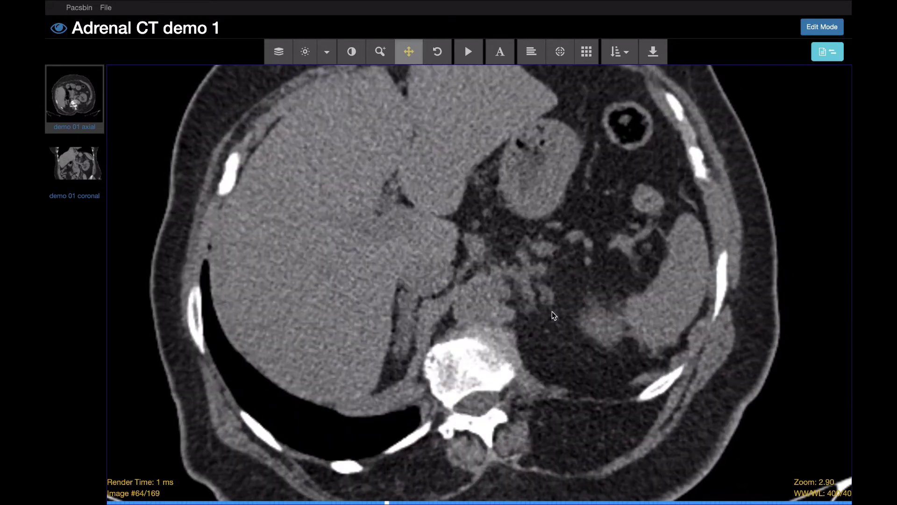
pyautogui.scroll(2, 533, 310)
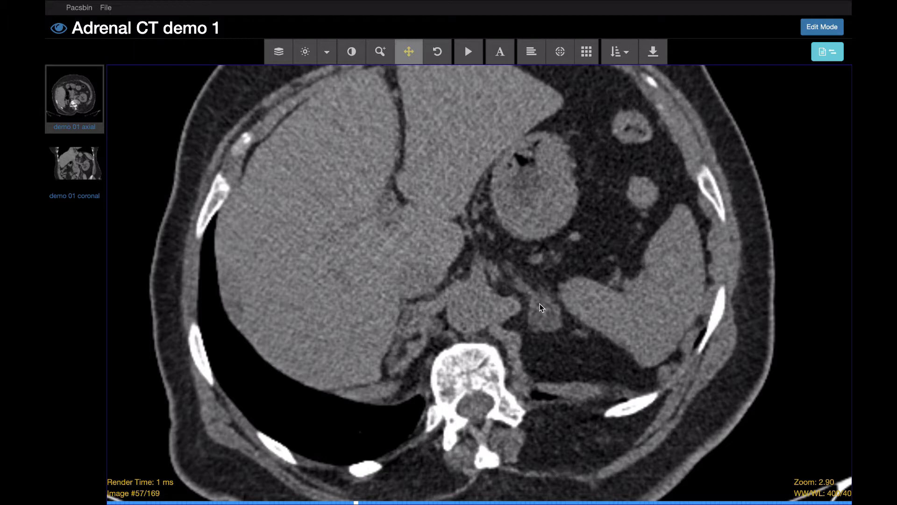
pyautogui.scroll(2, 542, 316)
pyautogui.scroll(2, 547, 318)
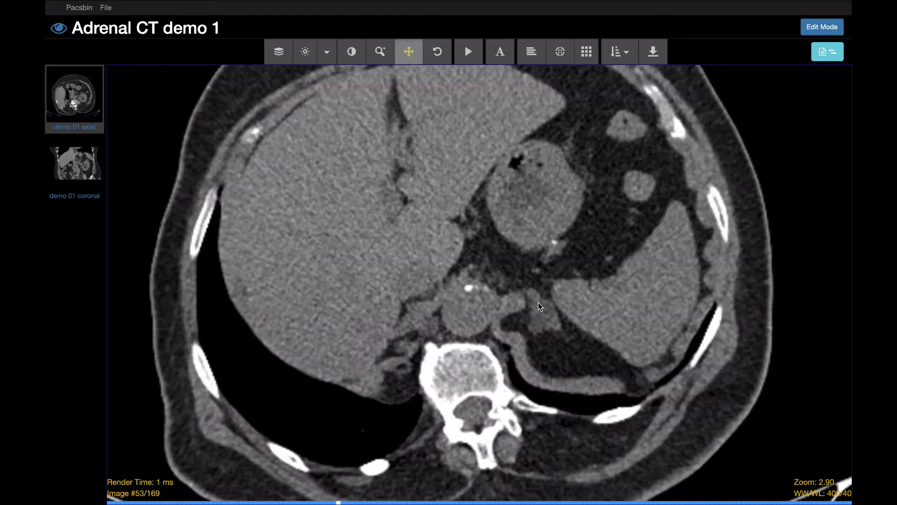
pyautogui.scroll(-12, 548, 320)
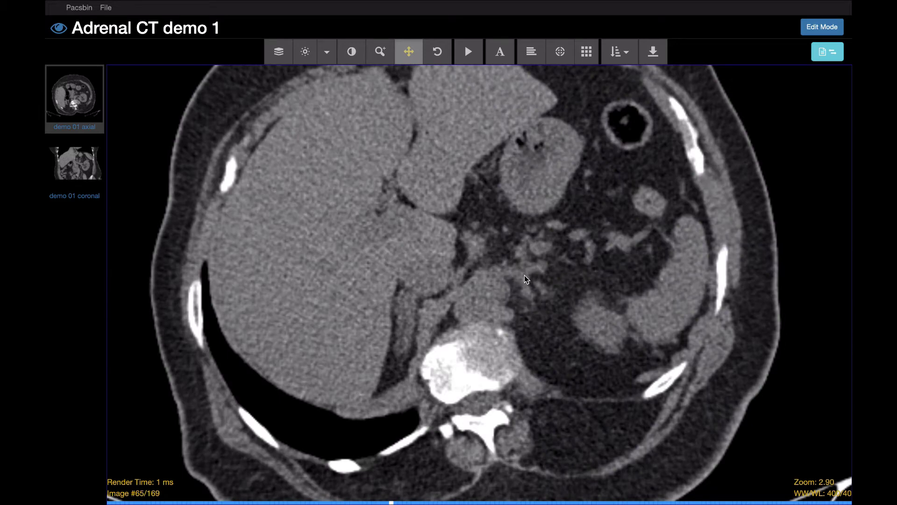
pyautogui.scroll(8, 565, 310)
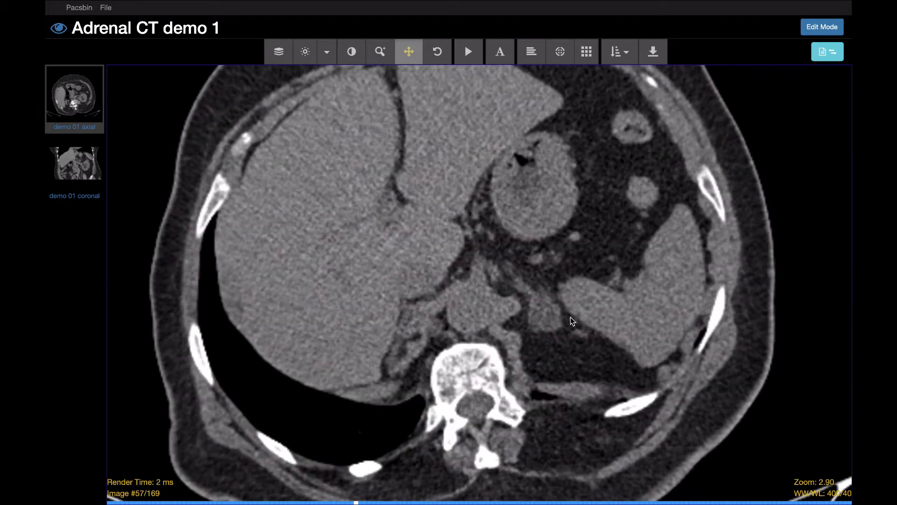
# Step: Zoom the axial slice from 2.90 to 4.03 and pan the adrenal region toward the centre
pyautogui.click(380, 51)
pyautogui.moveTo(415, 93); pyautogui.dragTo(424, 54)
pyautogui.click(409, 51)
pyautogui.moveTo(518, 238); pyautogui.dragTo(409, 126)
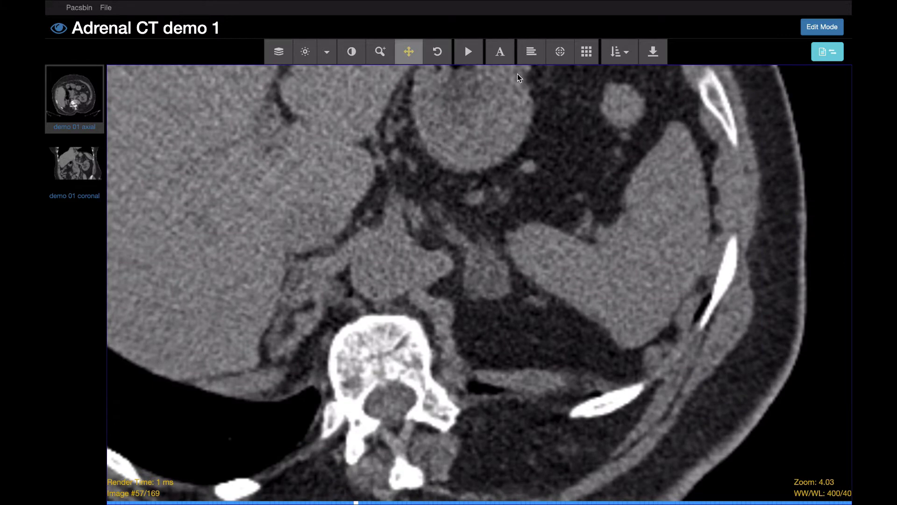
# Step: Measure the adrenal nodule on image 57 with an elliptical ROI, then delete it
pyautogui.click(501, 53)
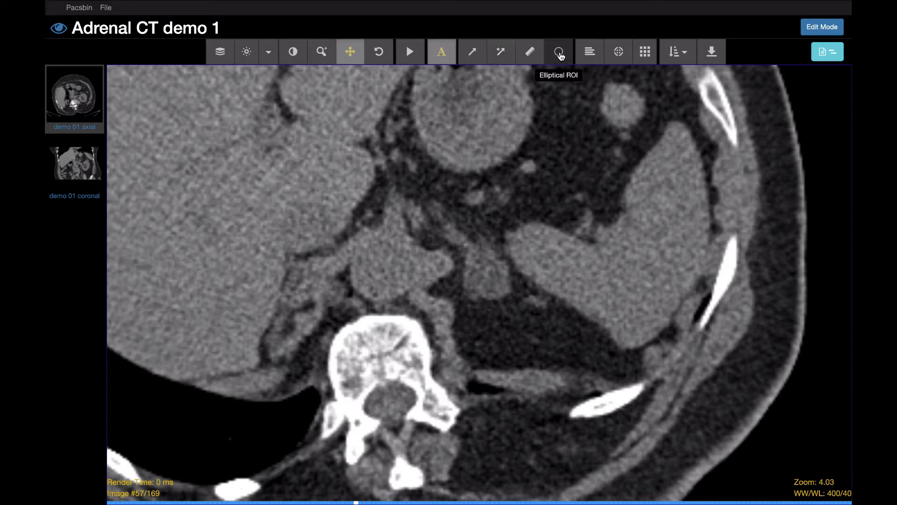
pyautogui.click(559, 55)
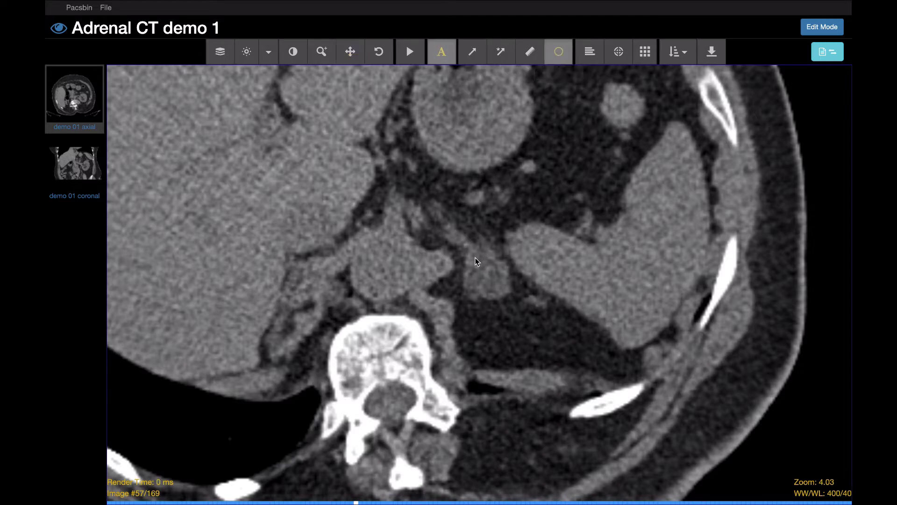
pyautogui.moveTo(471, 262); pyautogui.dragTo(502, 291)
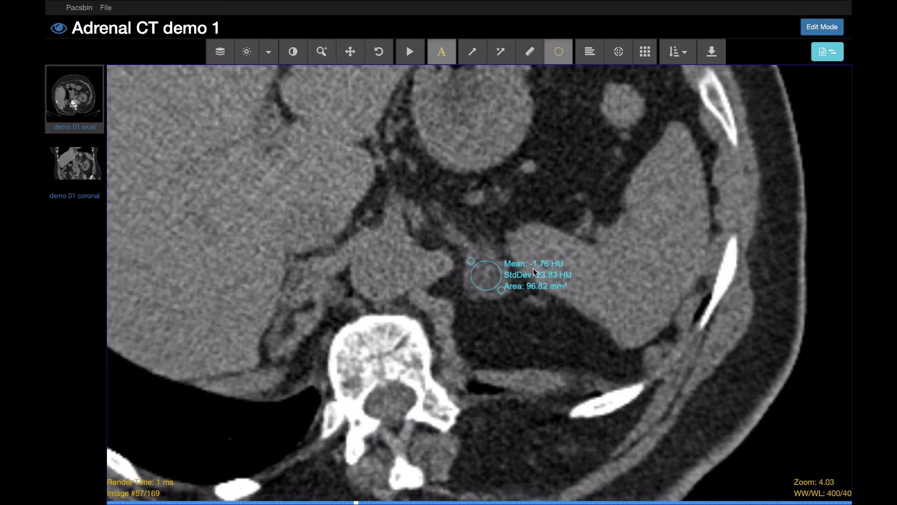
pyautogui.press('Delete')
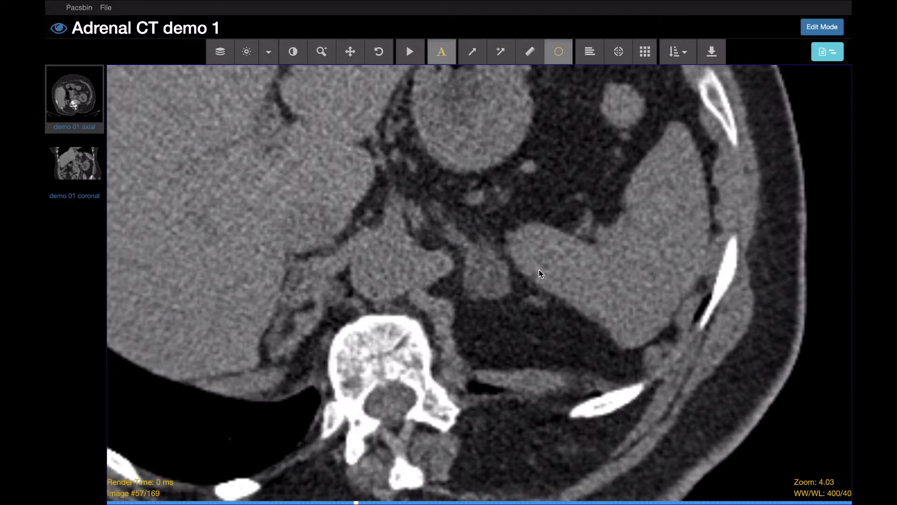
# Step: Repeat the elliptical ROI nodule measurement on images 58 and 59, deleting each
pyautogui.scroll(-1, 540, 274)
pyautogui.moveTo(472, 260); pyautogui.dragTo(502, 288)
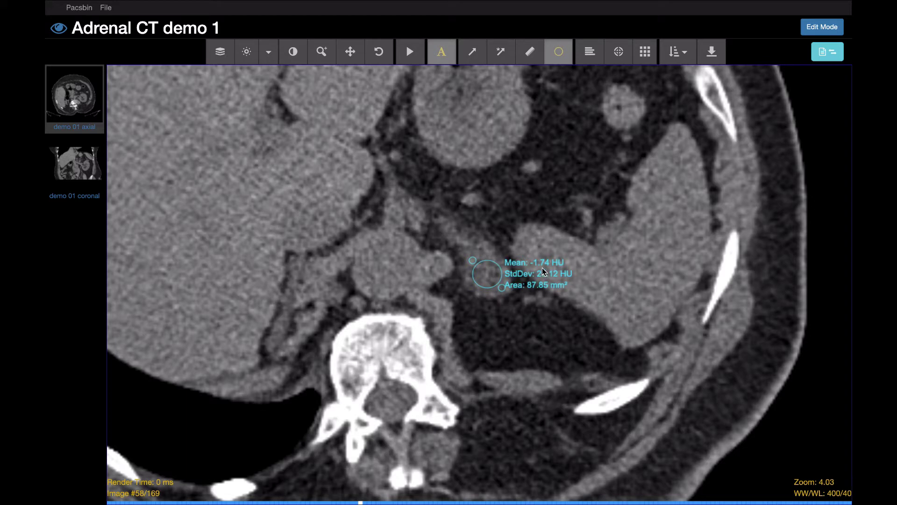
pyautogui.press('Delete')
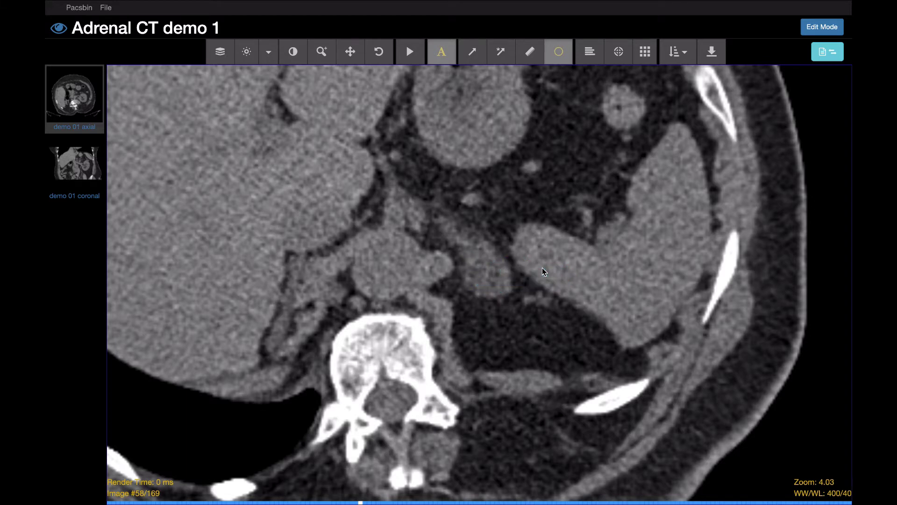
pyautogui.scroll(-1, 542, 272)
pyautogui.moveTo(477, 261); pyautogui.dragTo(503, 288)
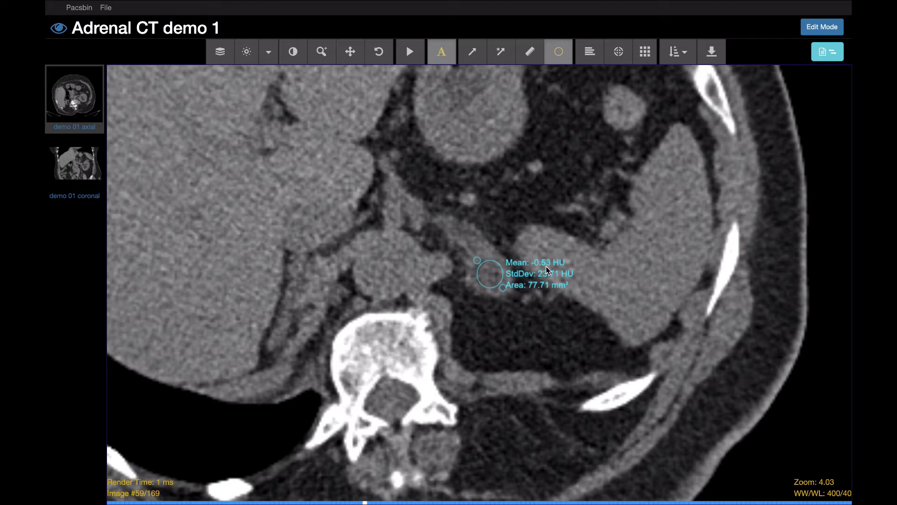
pyautogui.press('Delete')
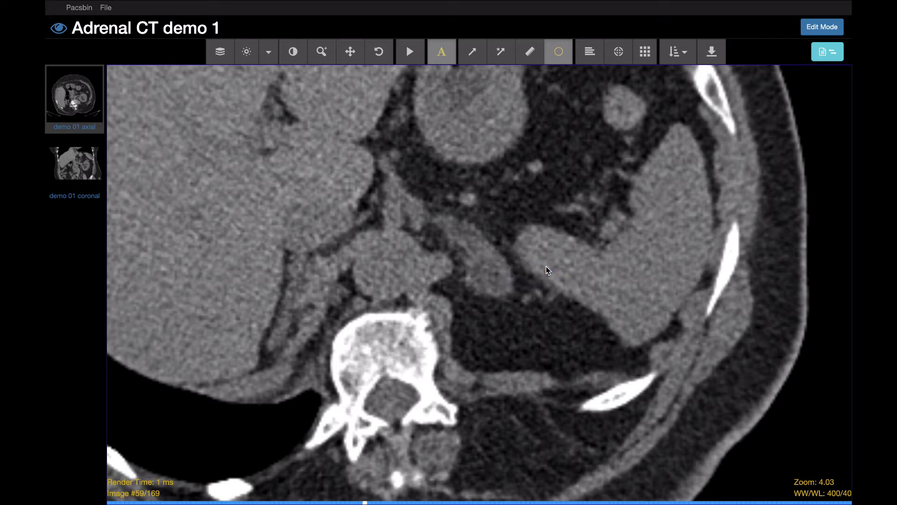
# Step: Load the demo 01 coronal series and scroll to image 56 of 95
pyautogui.click(84, 163)
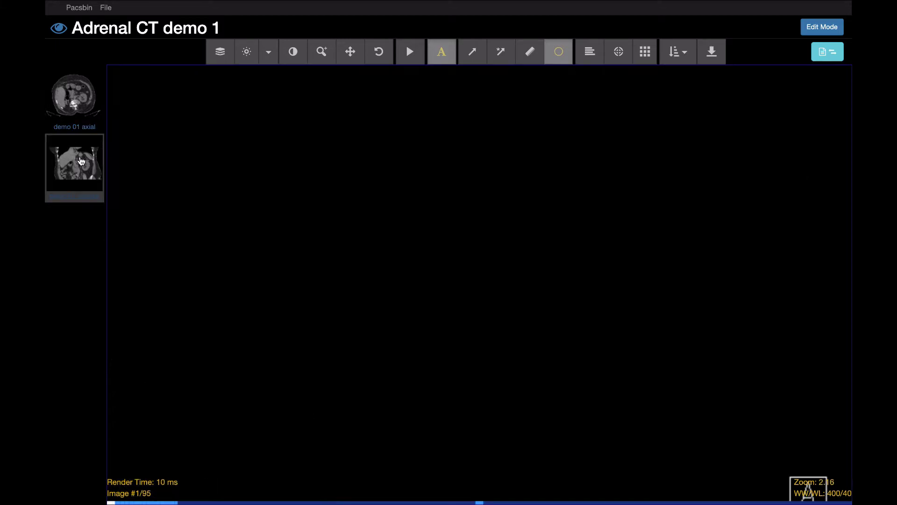
pyautogui.scroll(-20, 475, 264)
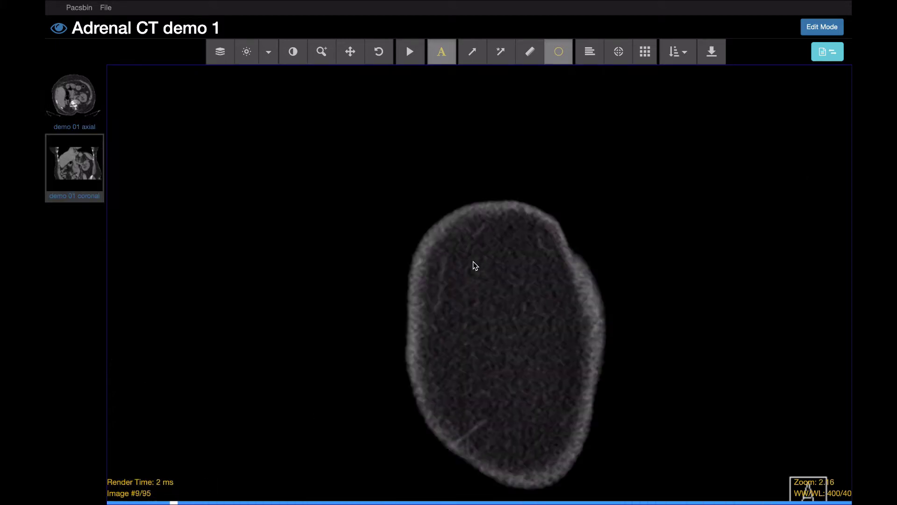
pyautogui.scroll(-20, 667, 277)
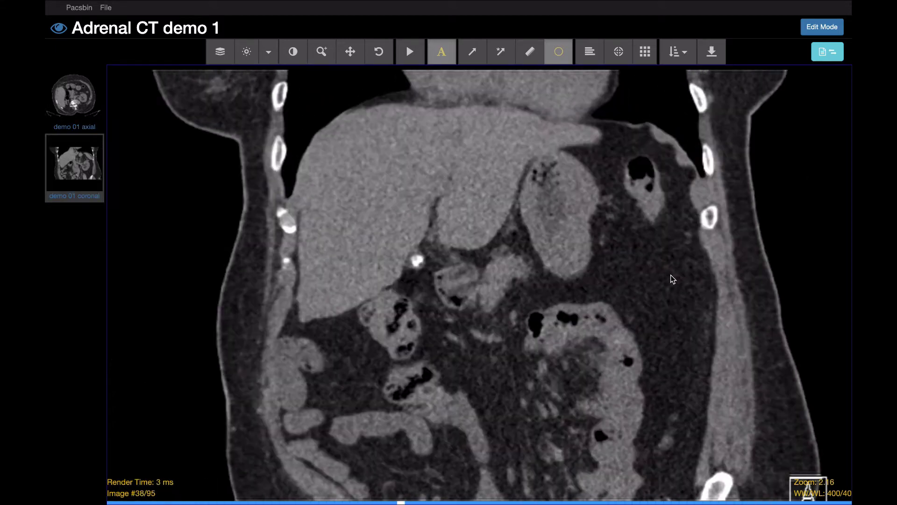
pyautogui.scroll(-3, 672, 278)
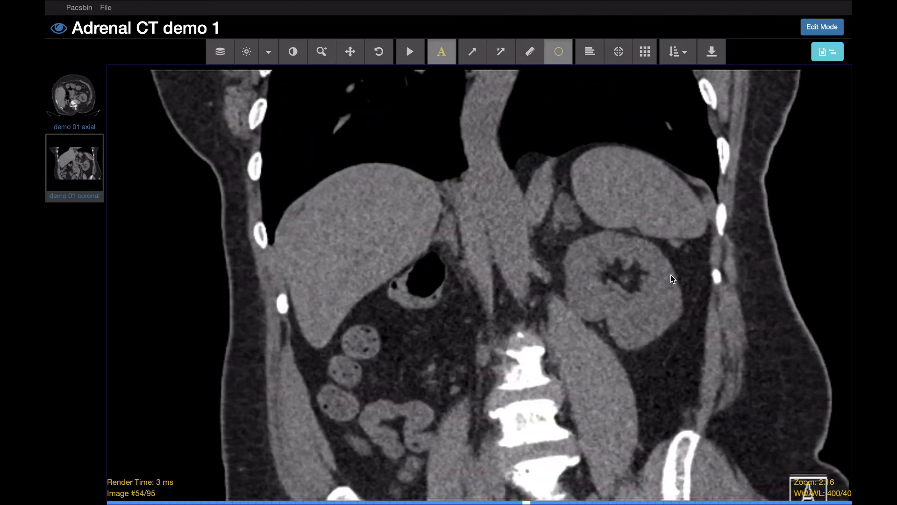
pyautogui.scroll(2, 671, 279)
pyautogui.scroll(-2, 654, 280)
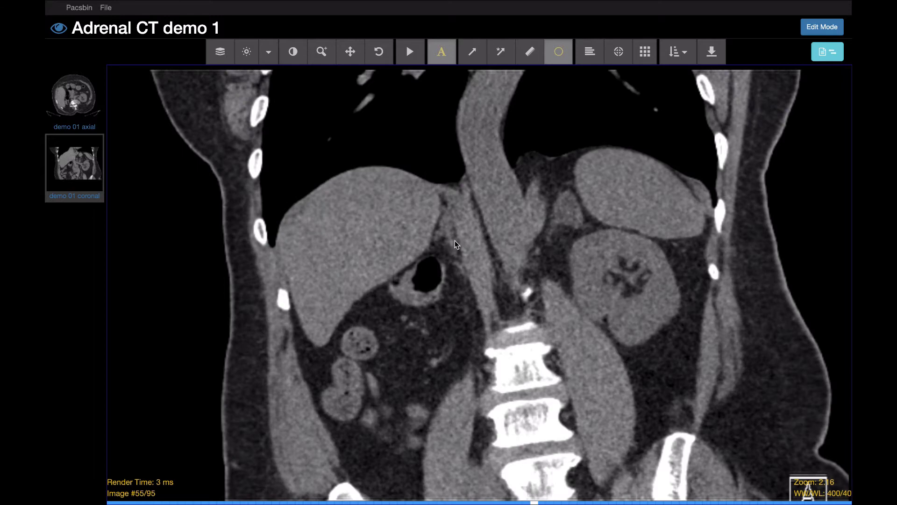
pyautogui.scroll(-1, 457, 246)
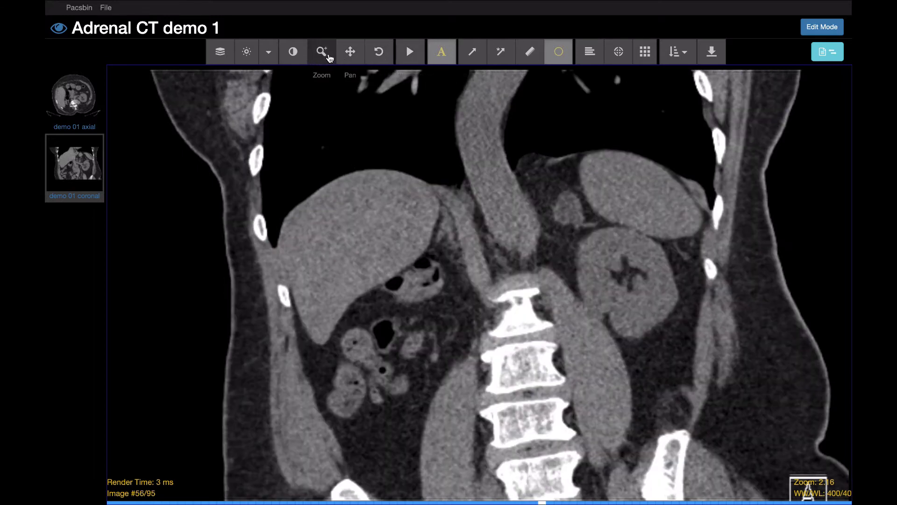
# Step: Zoom the coronal image to 4.08 and pan it down to centre the adrenal
pyautogui.click(322, 51)
pyautogui.moveTo(473, 260); pyautogui.dragTo(533, 327)
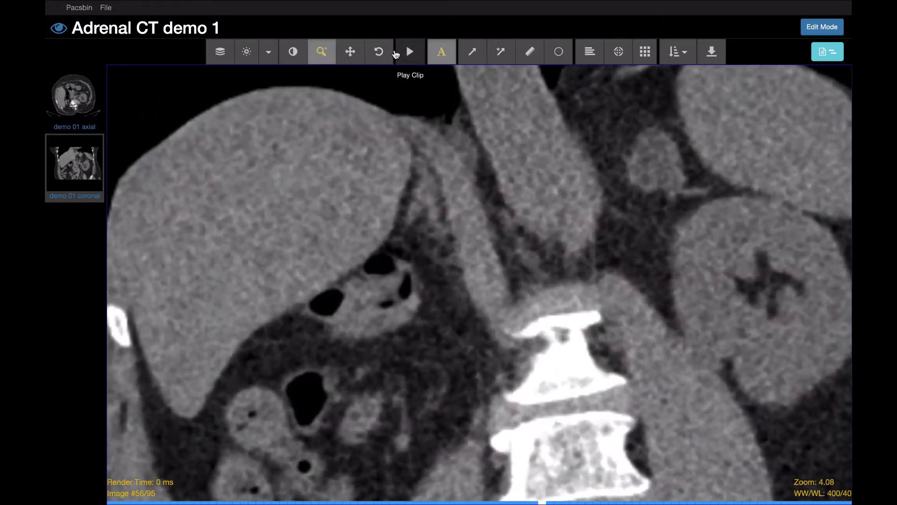
pyautogui.click(350, 51)
pyautogui.moveTo(467, 223); pyautogui.dragTo(466, 261)
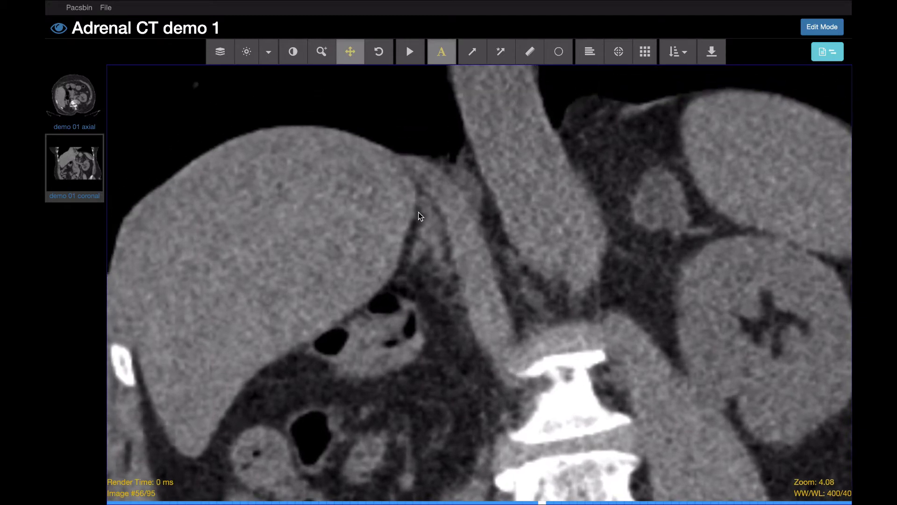
# Step: Review neighbouring coronal slices and return to image 56 of 95
pyautogui.scroll(-1, 443, 262)
pyautogui.scroll(1, 443, 265)
pyautogui.scroll(3, 645, 250)
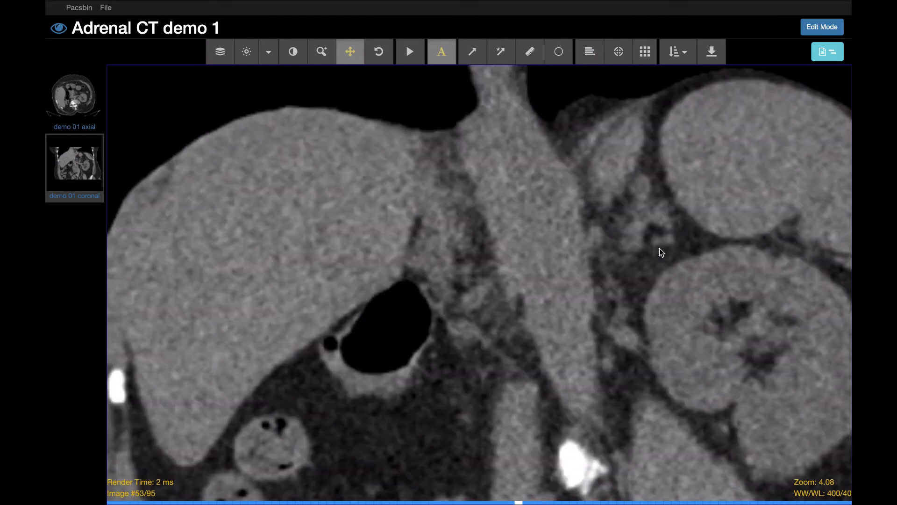
pyautogui.scroll(5, 663, 253)
pyautogui.scroll(-6, 675, 244)
pyautogui.scroll(-1, 676, 245)
pyautogui.scroll(2, 643, 241)
pyautogui.scroll(-2, 657, 225)
pyautogui.scroll(-1, 666, 217)
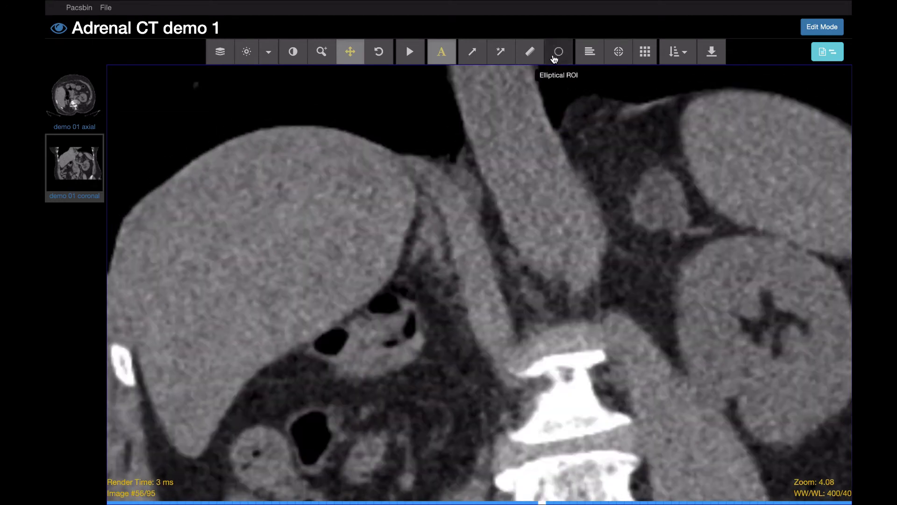
# Step: Draw an elliptical ROI over the adrenal nodule on coronal image 56
pyautogui.click(559, 55)
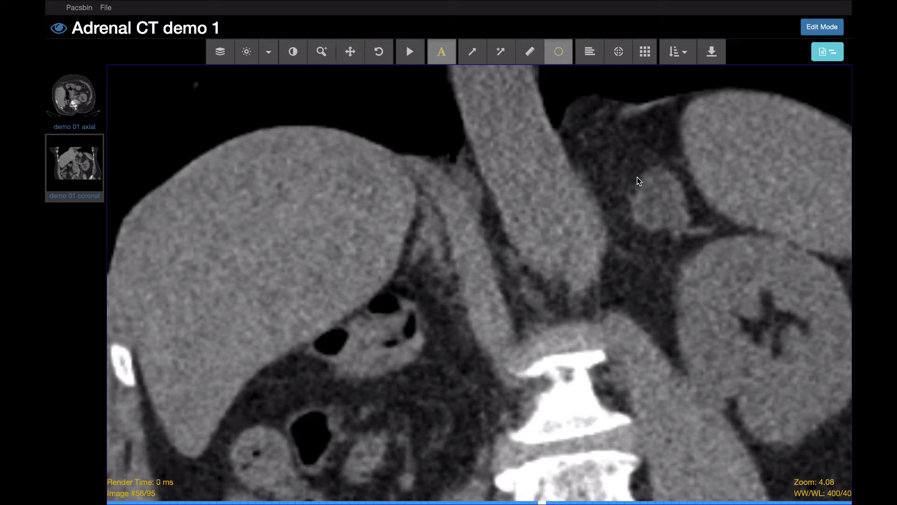
pyautogui.moveTo(645, 184); pyautogui.dragTo(679, 218)
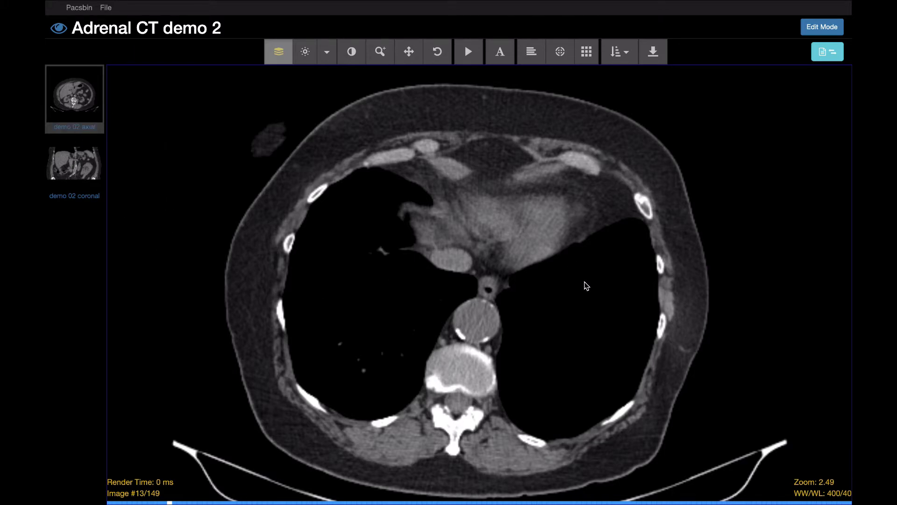
# Step: Scroll the demo 02 axial series down and back up to Image #45/149
pyautogui.scroll(-8, 589, 286)
pyautogui.scroll(-20, 615, 280)
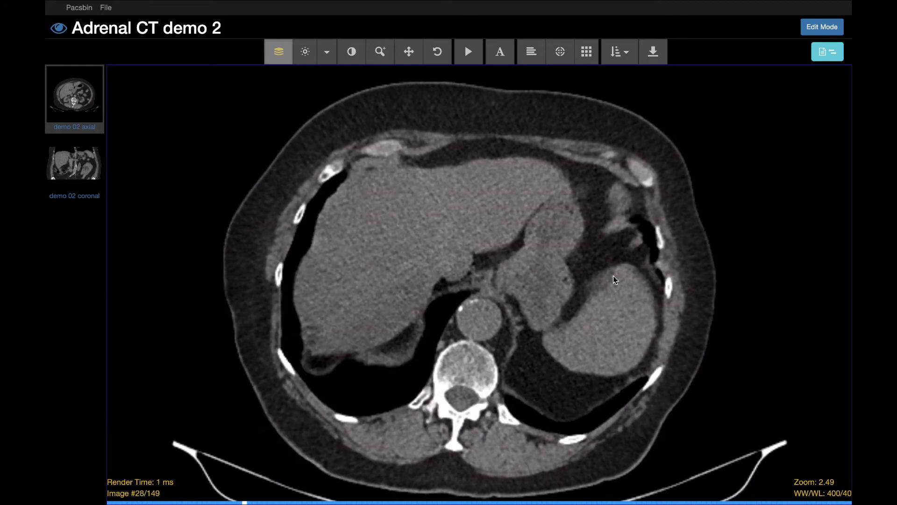
pyautogui.scroll(-19, 585, 344)
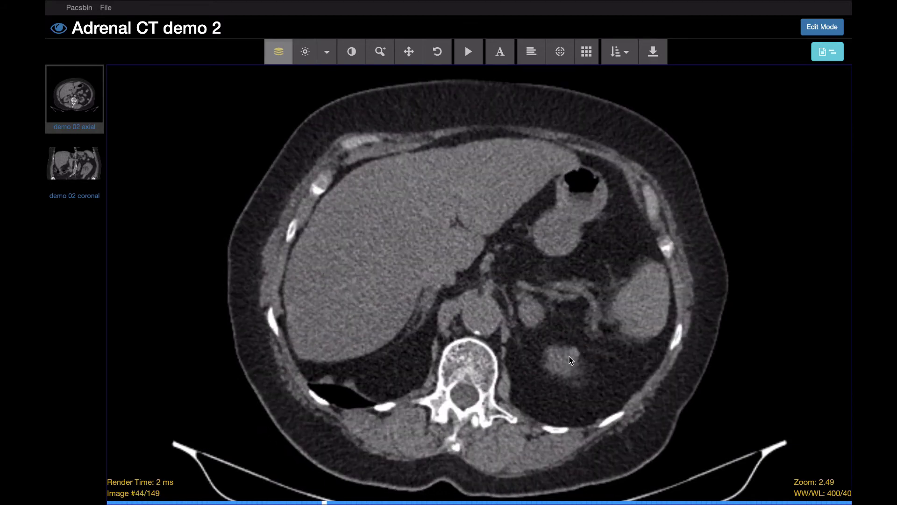
pyautogui.scroll(-14, 399, 346)
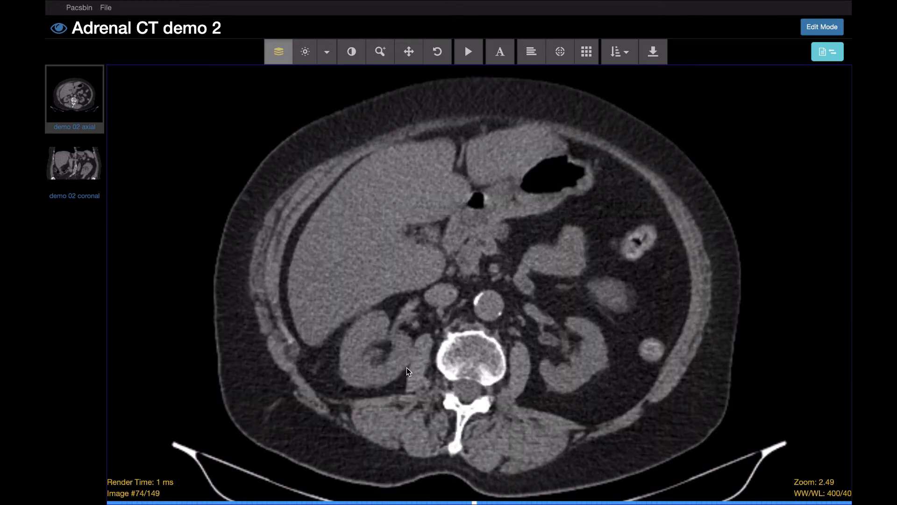
pyautogui.scroll(11, 406, 357)
pyautogui.scroll(10, 406, 358)
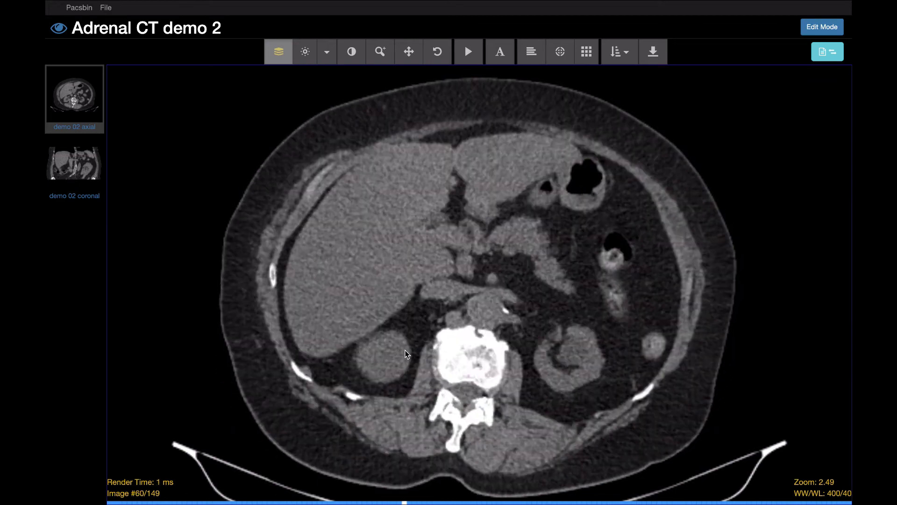
pyautogui.scroll(5, 422, 333)
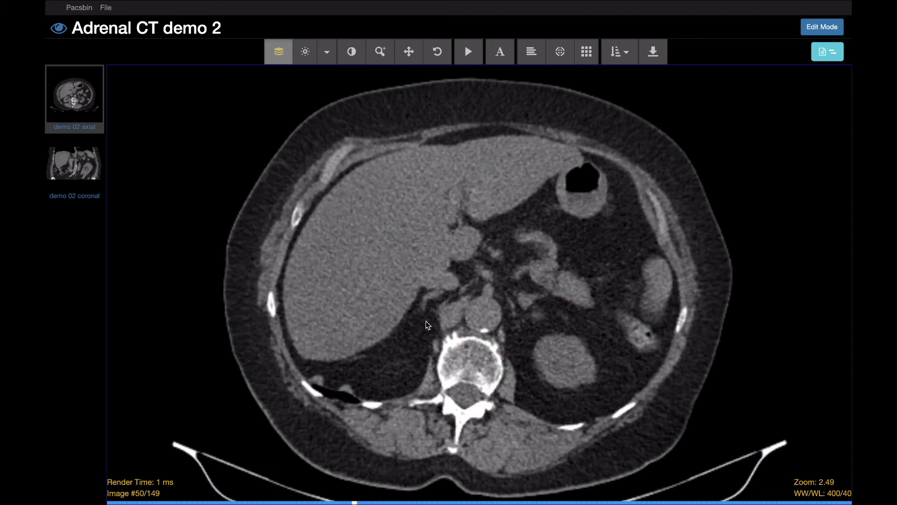
pyautogui.scroll(2, 431, 312)
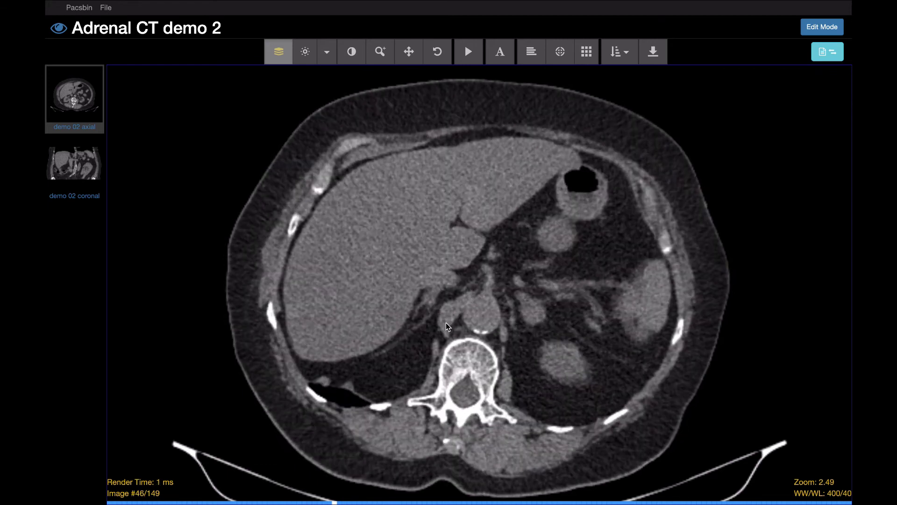
pyautogui.scroll(1, 420, 306)
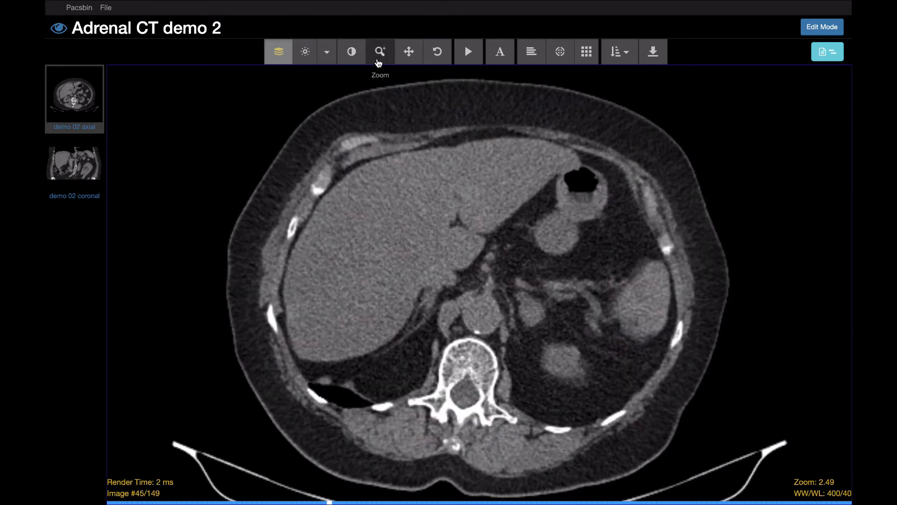
# Step: Zoom the demo 02 axial slice in to about 3.94
pyautogui.click(380, 52)
pyautogui.moveTo(440, 174); pyautogui.dragTo(451, 136)
pyautogui.click(409, 52)
# Step: Page through the axial slices to Image #42/149 at the left adrenal level
pyautogui.scroll(-1, 423, 331)
pyautogui.scroll(1, 423, 330)
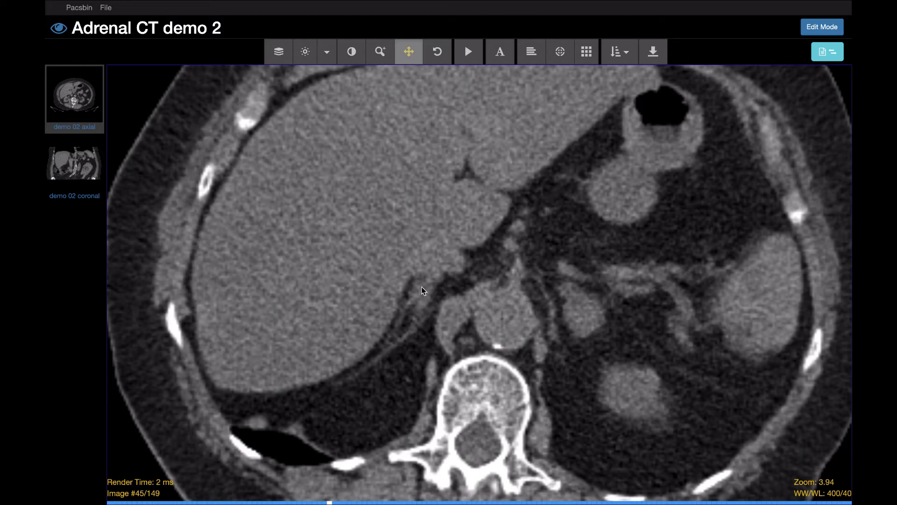
pyautogui.scroll(1, 421, 327)
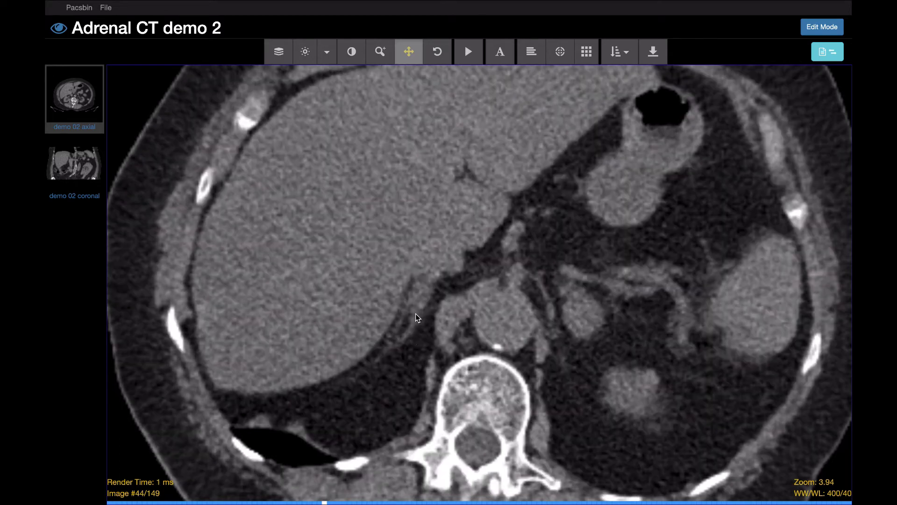
pyautogui.scroll(-4, 615, 346)
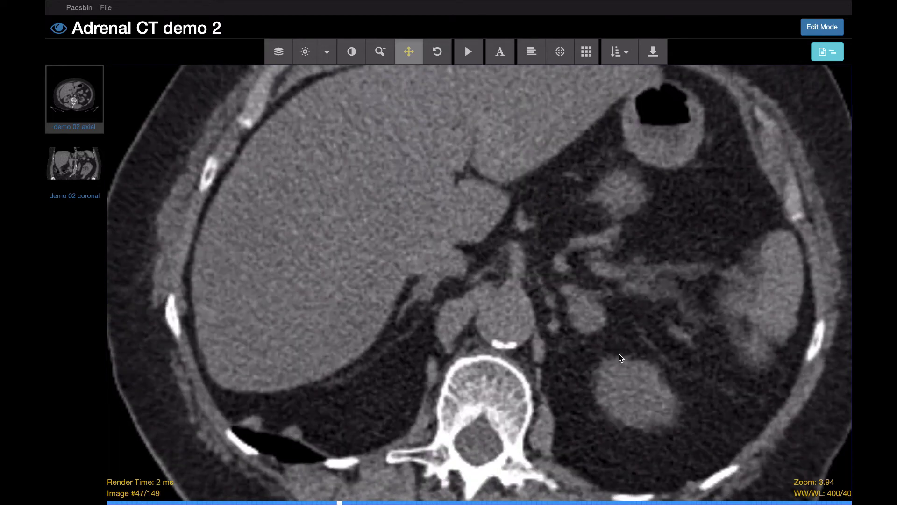
pyautogui.scroll(7, 628, 376)
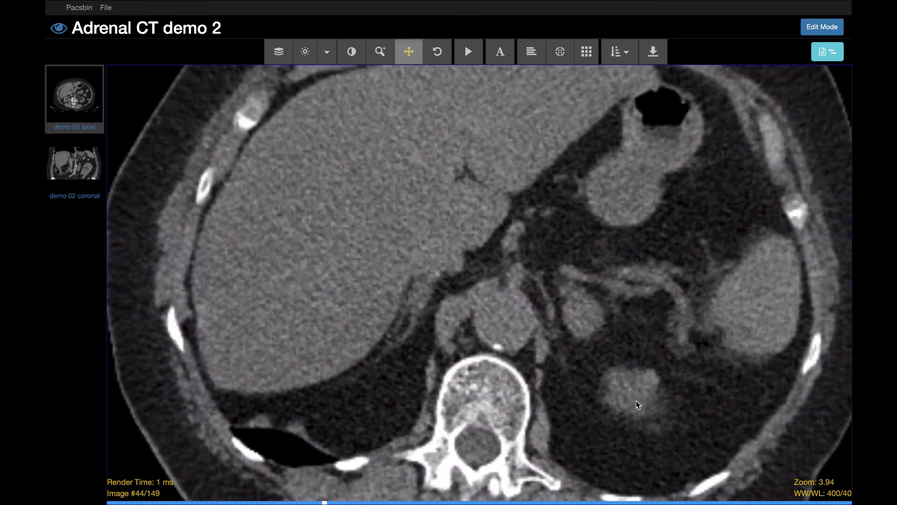
pyautogui.scroll(3, 634, 398)
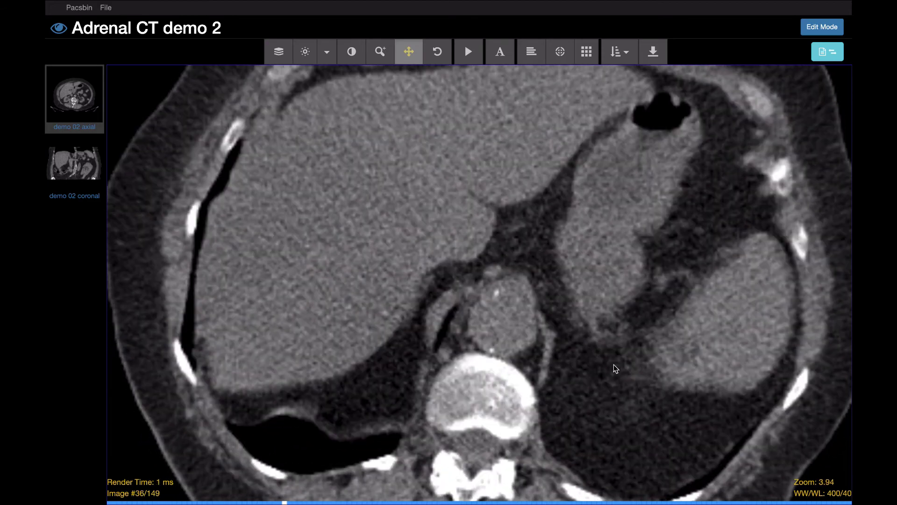
pyautogui.scroll(-5, 596, 351)
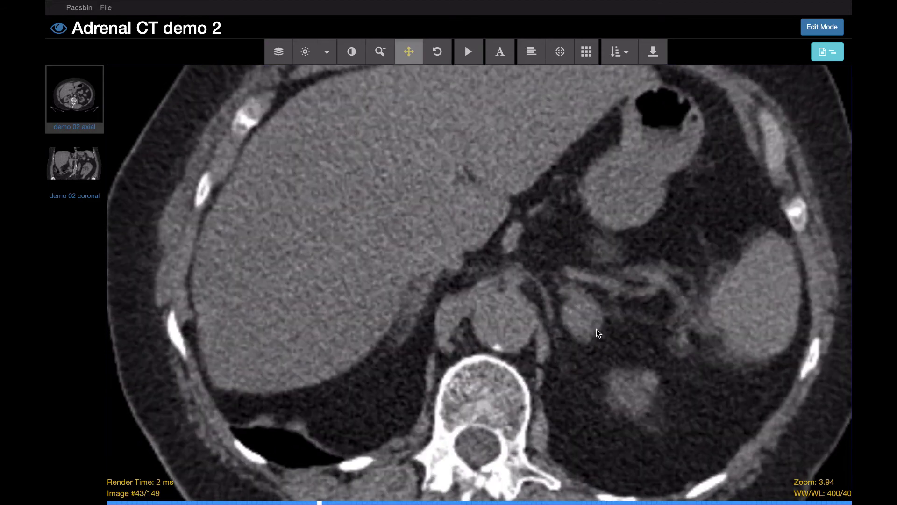
pyautogui.scroll(-8, 598, 335)
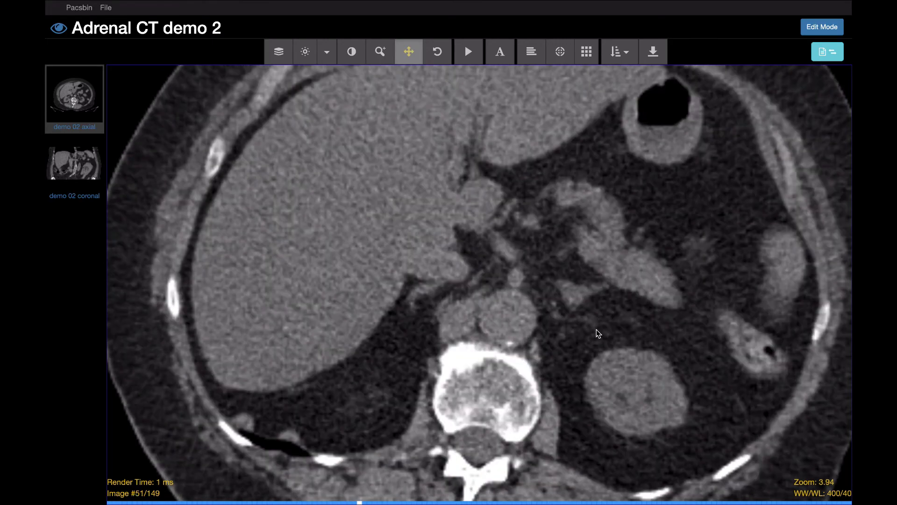
pyautogui.scroll(-2, 607, 297)
pyautogui.scroll(6, 584, 304)
pyautogui.scroll(-3, 603, 305)
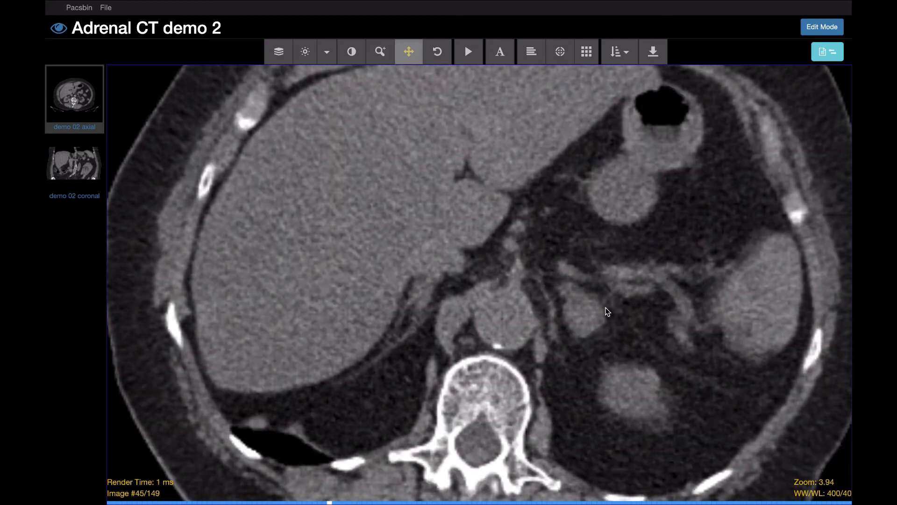
pyautogui.scroll(-3, 594, 299)
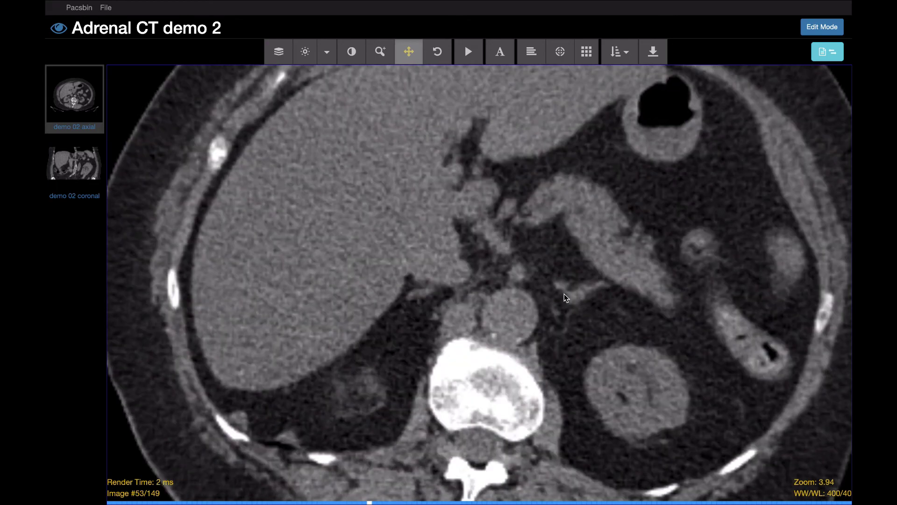
pyautogui.scroll(4, 607, 296)
pyautogui.scroll(10, 615, 332)
pyautogui.scroll(-3, 615, 333)
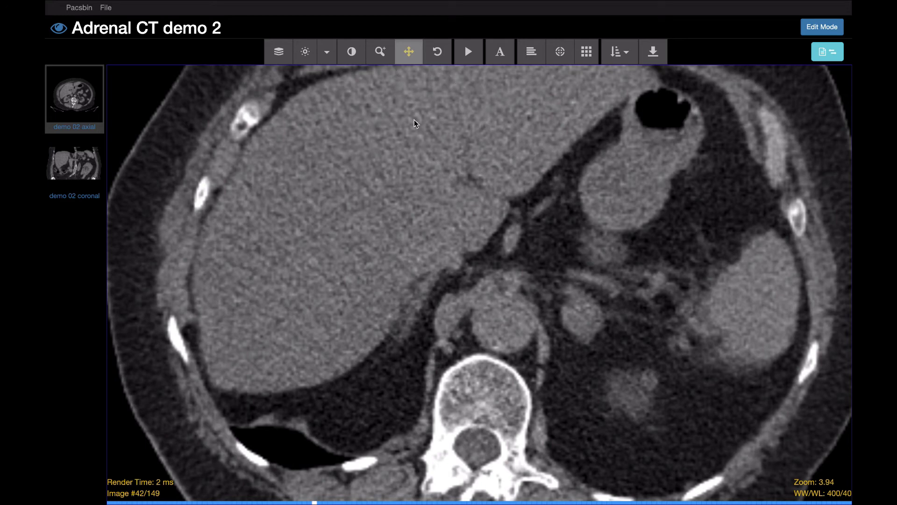
# Step: Zoom the axial slice from 3.94 to 5.08 and pan to centre the adrenal region
pyautogui.click(387, 58)
pyautogui.moveTo(456, 180); pyautogui.dragTo(471, 203)
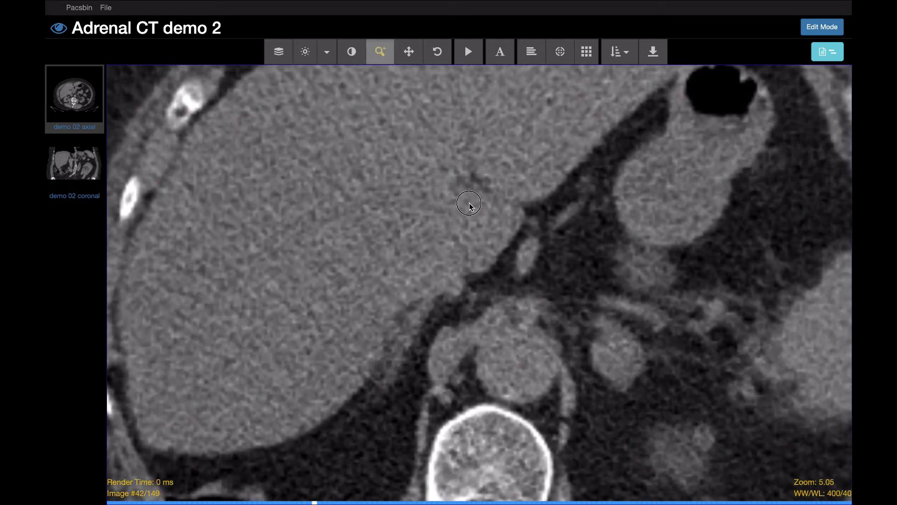
pyautogui.click(411, 51)
pyautogui.moveTo(515, 229); pyautogui.dragTo(427, 180)
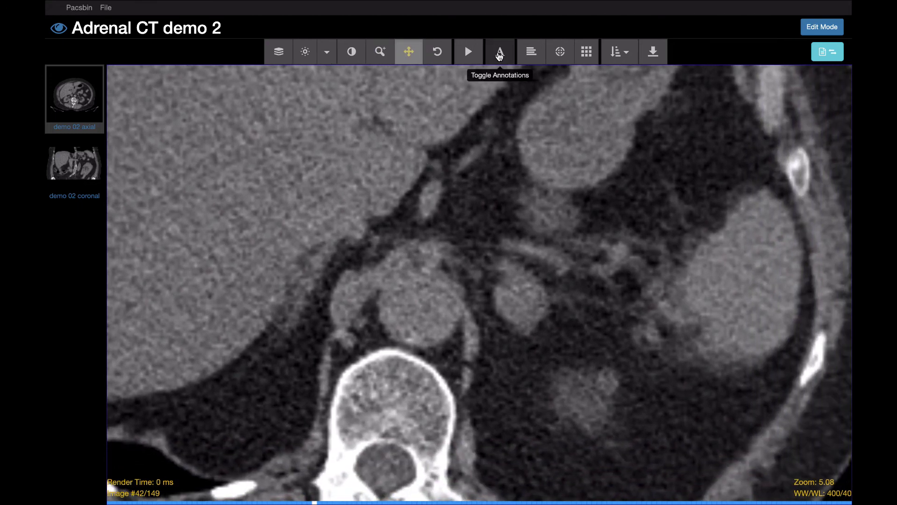
# Step: Measure the nodule on slice 42 with an elliptical ROI, then delete it
pyautogui.click(499, 55)
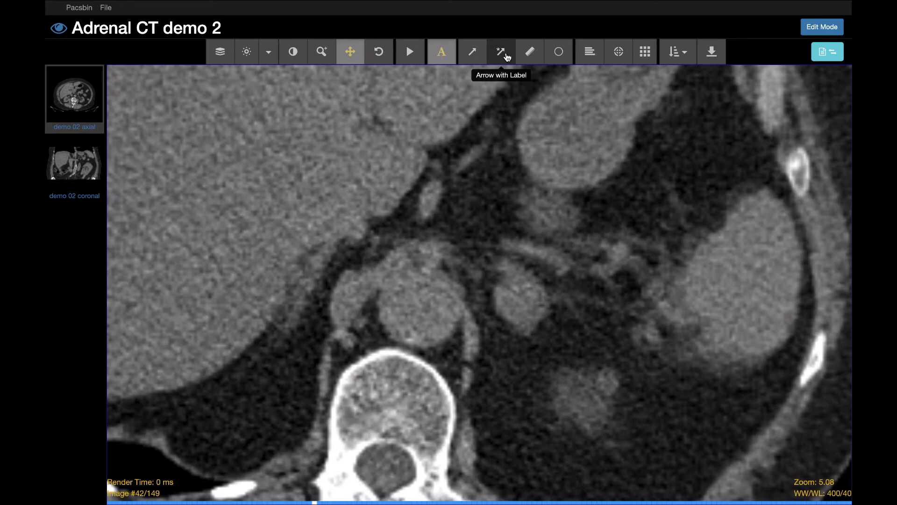
pyautogui.click(559, 55)
pyautogui.moveTo(506, 290); pyautogui.dragTo(540, 320)
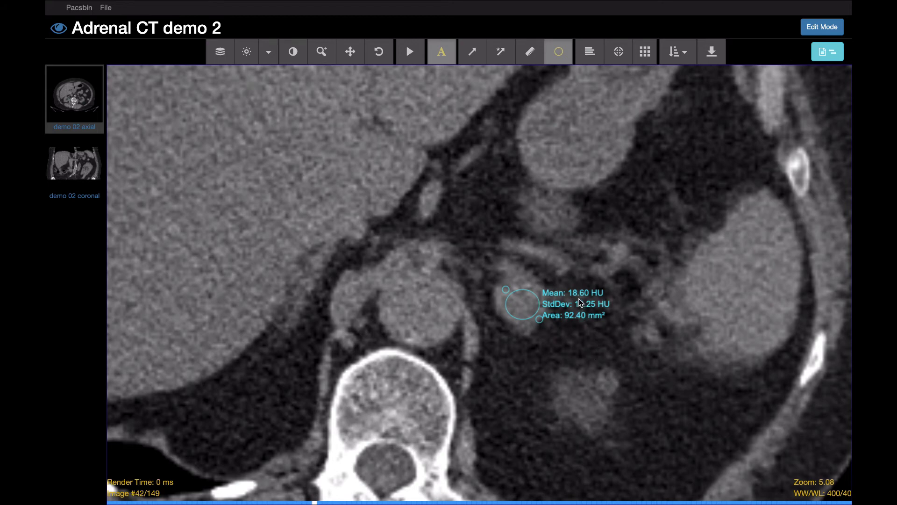
pyautogui.press('Delete')
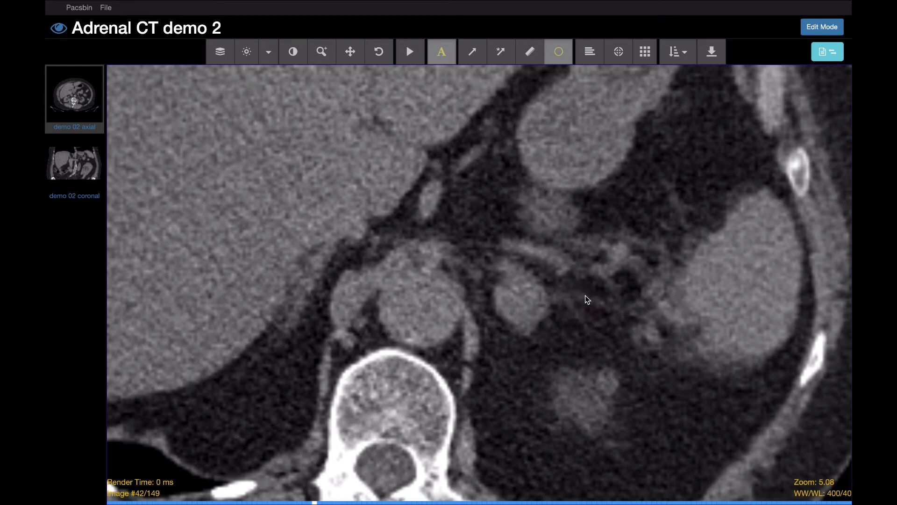
# Step: Measure the nodule with ellipses on slices 43 and 44 (24.29 HU), clearing the last
pyautogui.scroll(-1, 588, 299)
pyautogui.moveTo(507, 284); pyautogui.dragTo(540, 316)
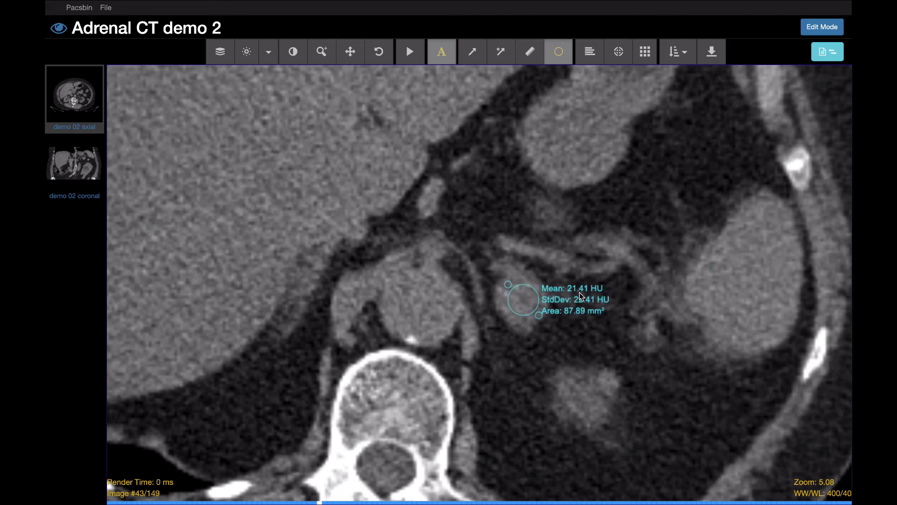
pyautogui.scroll(-1, 580, 292)
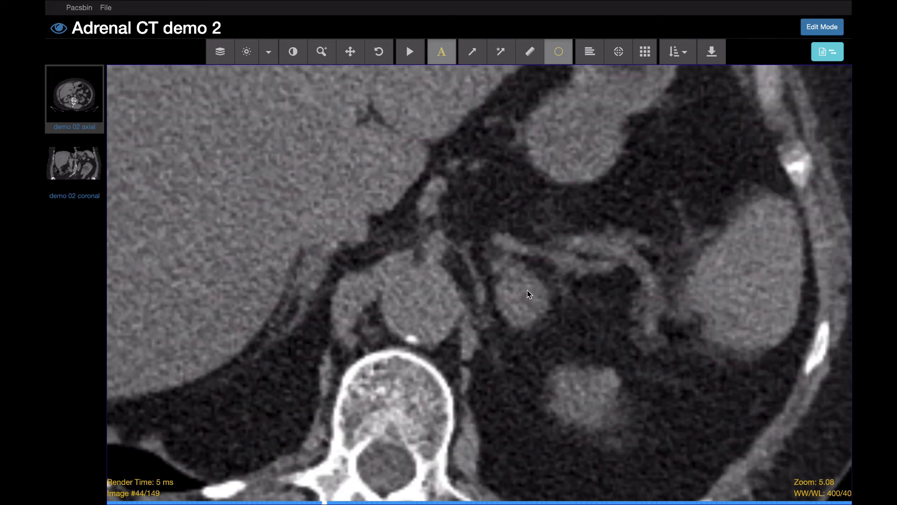
pyautogui.moveTo(505, 284); pyautogui.dragTo(539, 312)
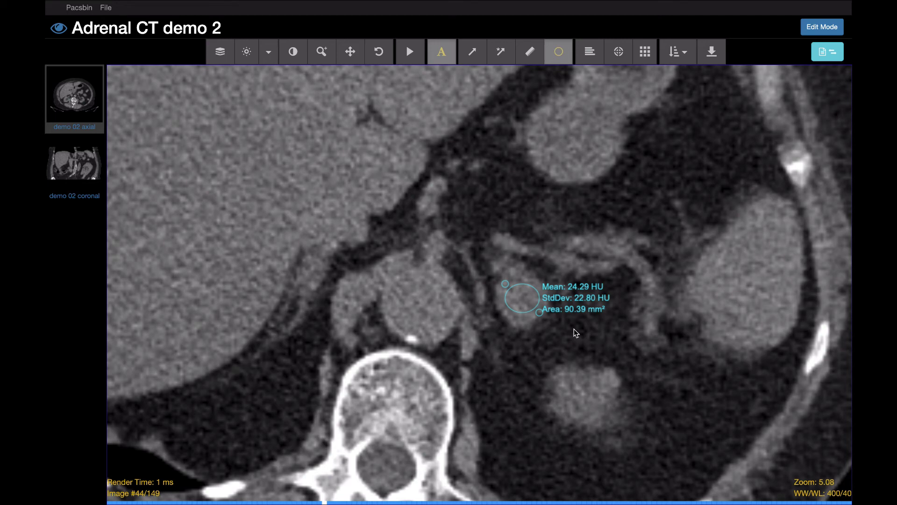
pyautogui.press('Delete')
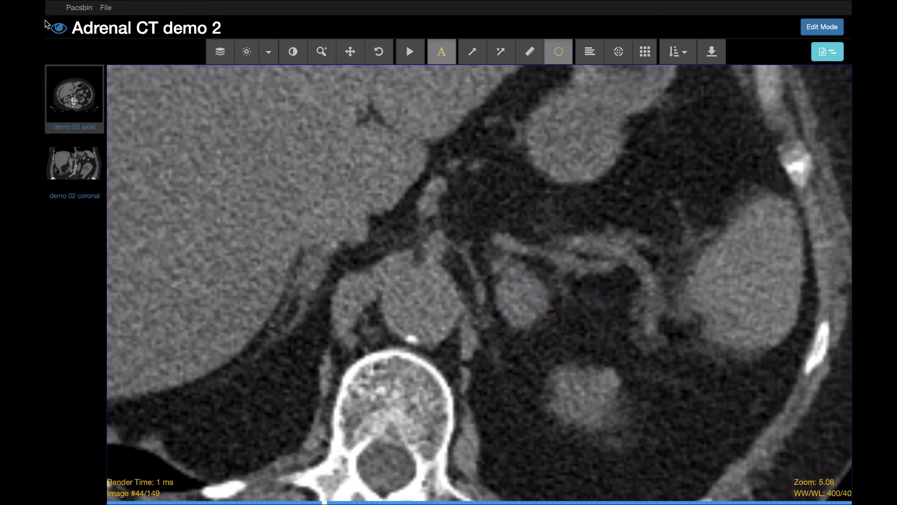
# Step: Load the demo 02 coronal thumbnail and scroll the stack to Image #47/87
pyautogui.click(77, 162)
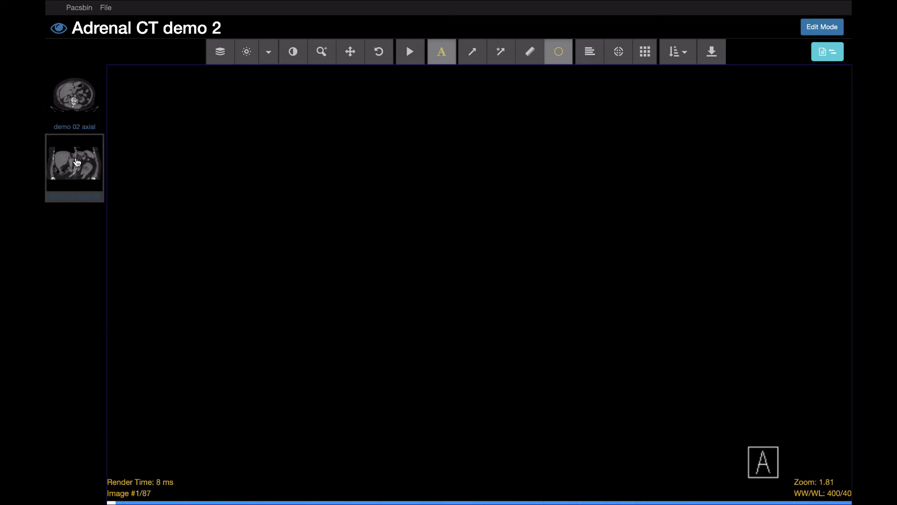
pyautogui.scroll(-14, 566, 280)
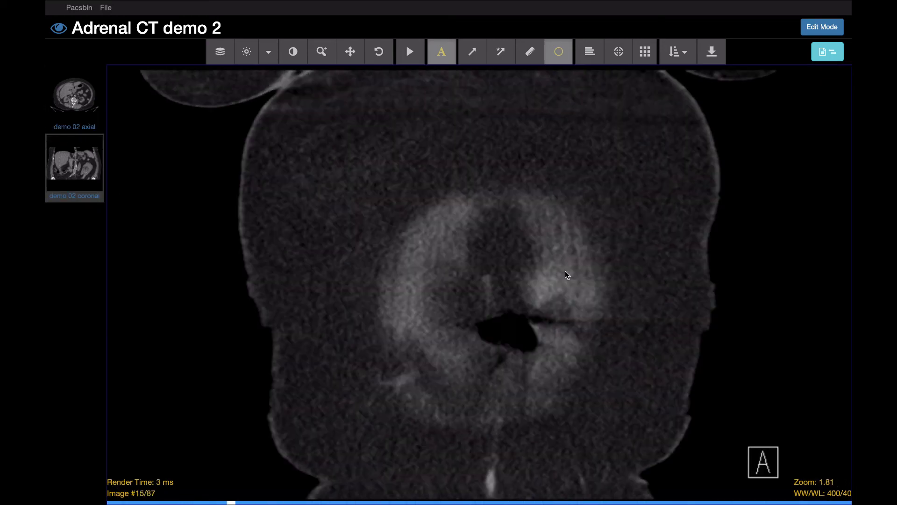
pyautogui.scroll(-20, 565, 271)
pyautogui.scroll(-17, 547, 246)
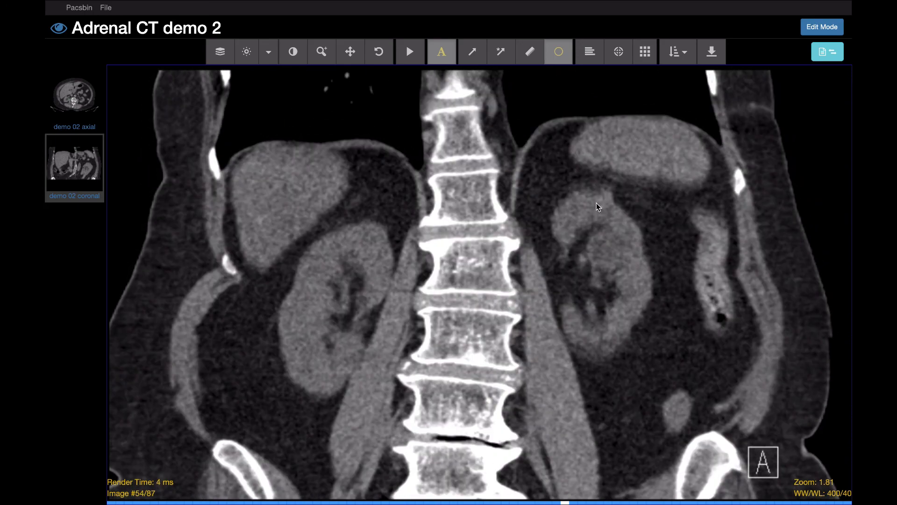
pyautogui.scroll(-1, 595, 249)
pyautogui.scroll(5, 335, 251)
pyautogui.scroll(3, 393, 229)
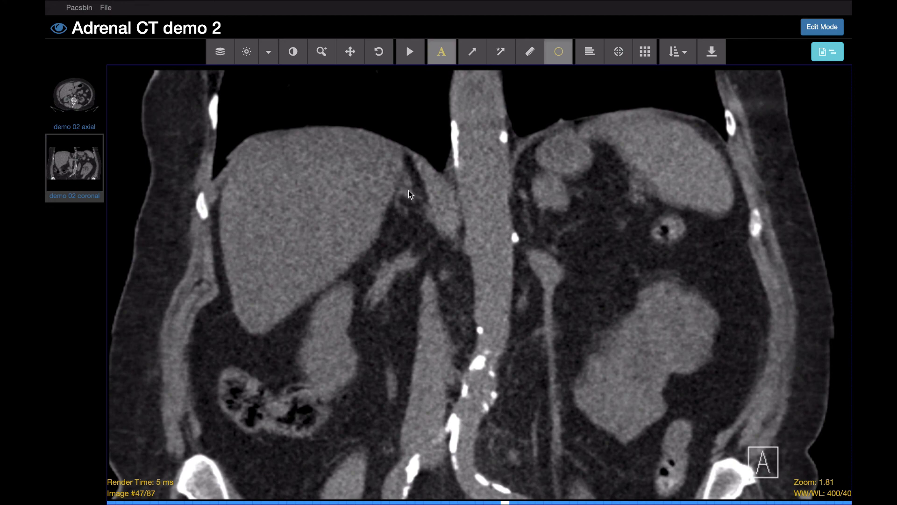
pyautogui.scroll(-1, 406, 207)
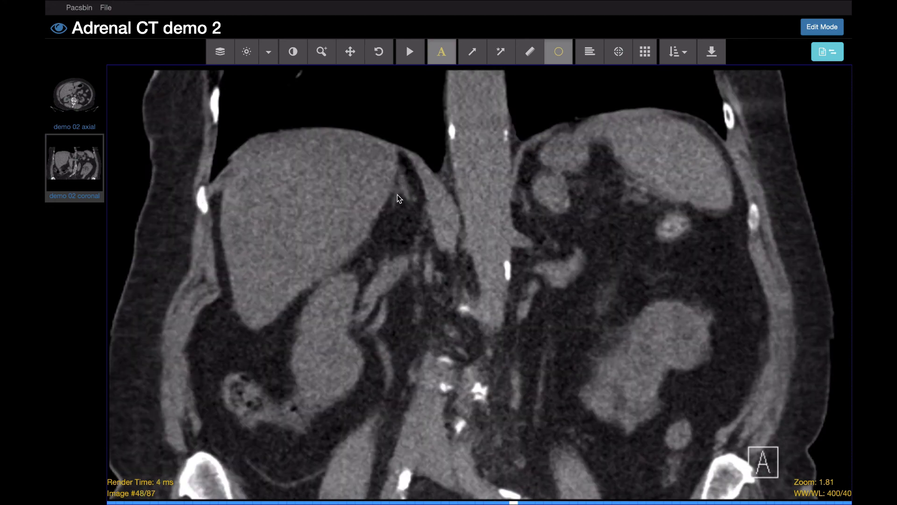
pyautogui.scroll(1, 418, 211)
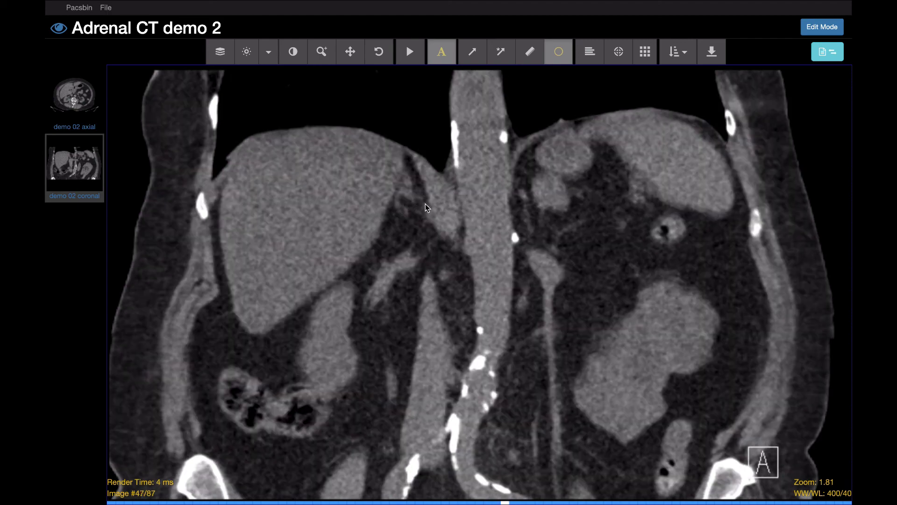
pyautogui.scroll(-3, 558, 236)
pyautogui.scroll(2, 559, 235)
pyautogui.scroll(-2, 562, 214)
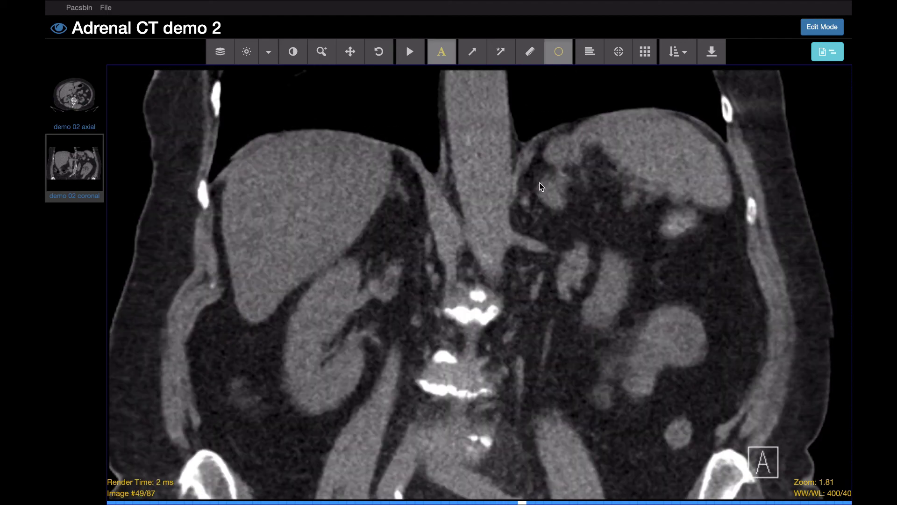
pyautogui.scroll(3, 554, 186)
pyautogui.scroll(3, 565, 217)
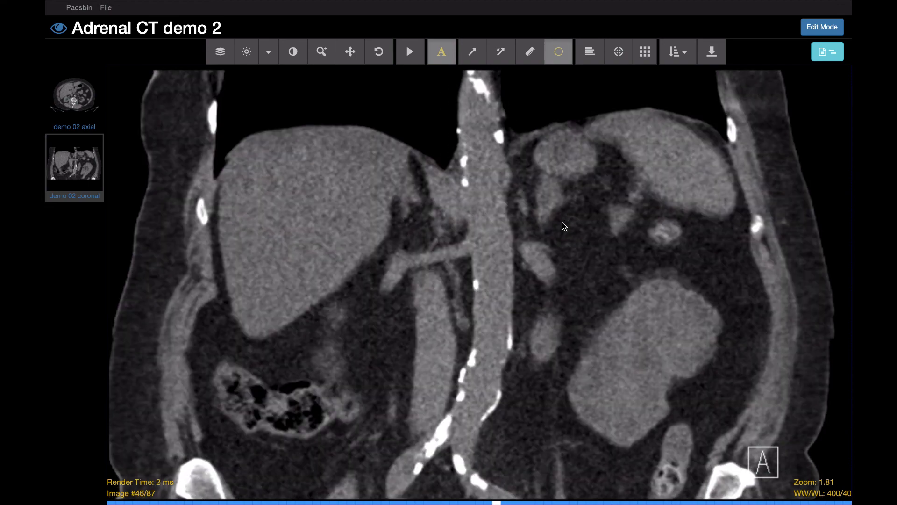
pyautogui.scroll(-4, 560, 224)
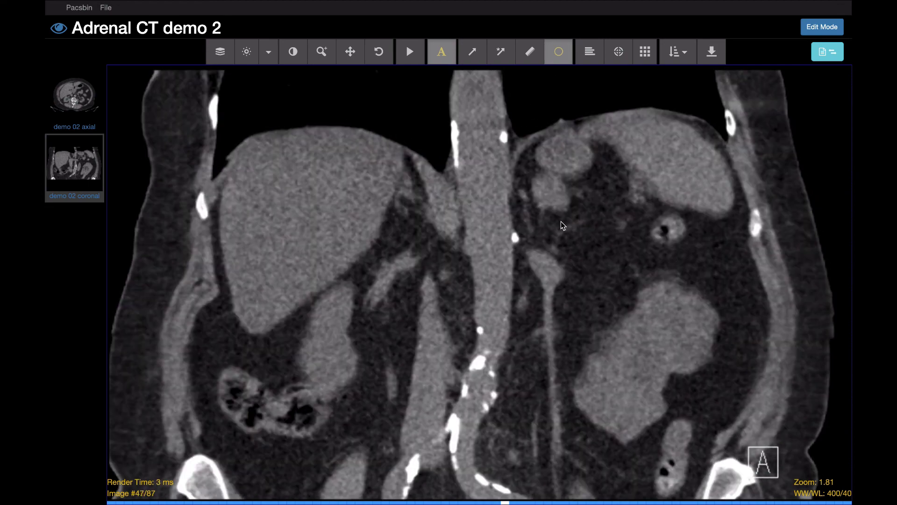
# Step: Zoom the coronal slice from 1.81 to 3.72, pan to the nodule, and ellipse it (18.21 HU mean)
pyautogui.click(323, 52)
pyautogui.moveTo(534, 331); pyautogui.dragTo(533, 299)
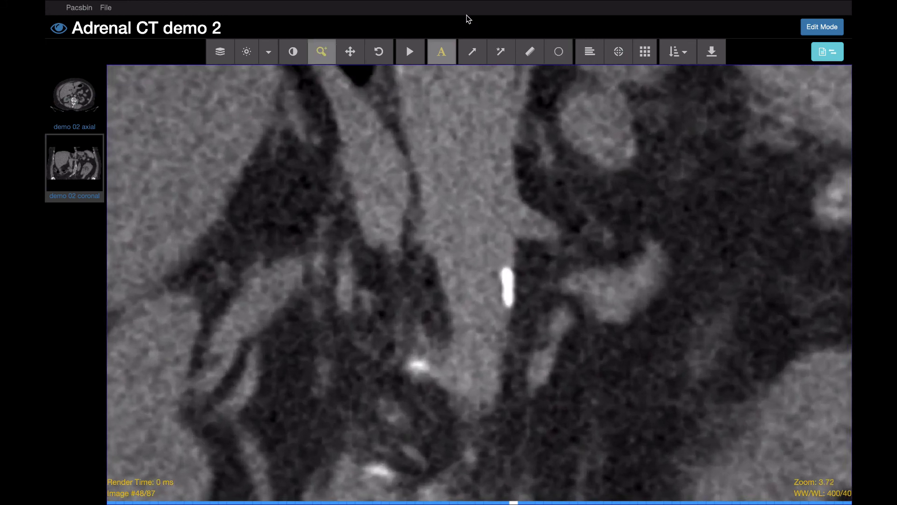
pyautogui.click(352, 51)
pyautogui.moveTo(601, 237); pyautogui.dragTo(496, 332)
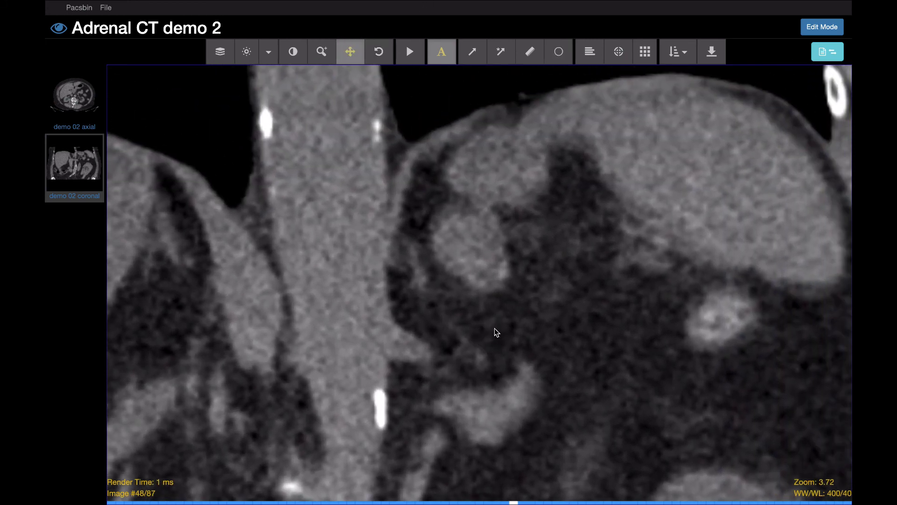
pyautogui.click(558, 54)
pyautogui.moveTo(448, 227); pyautogui.dragTo(495, 263)
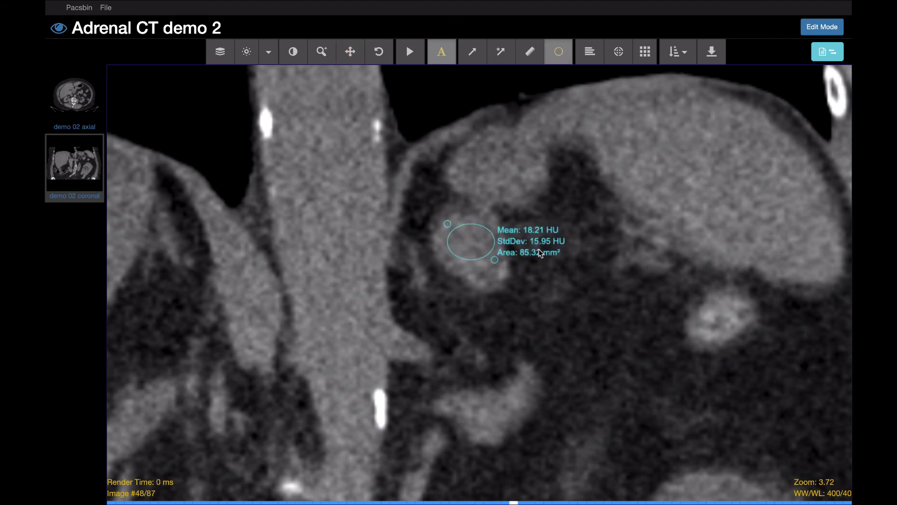